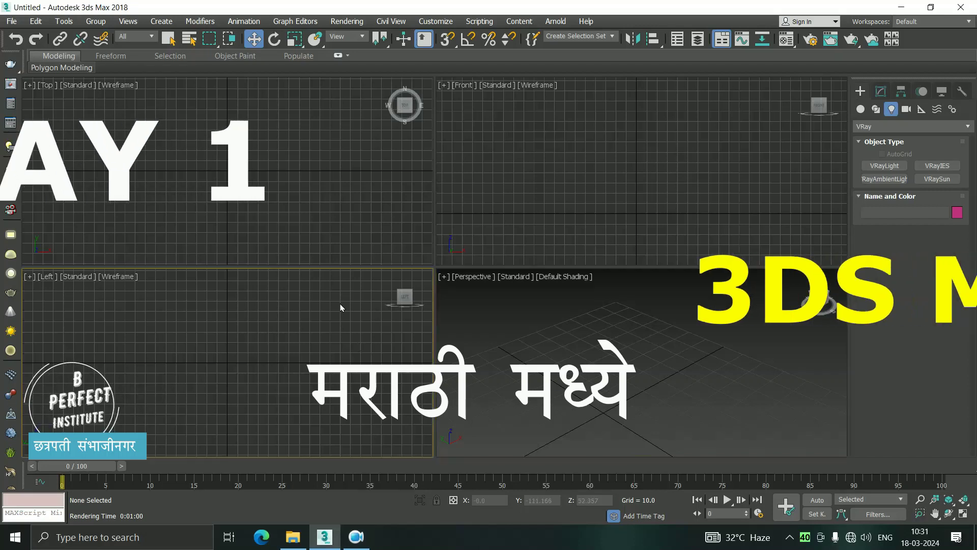
- Activate the Left, Top, Front and Perspective viewports in turn
{"action": "left_click", "coordinate": [328, 286]}
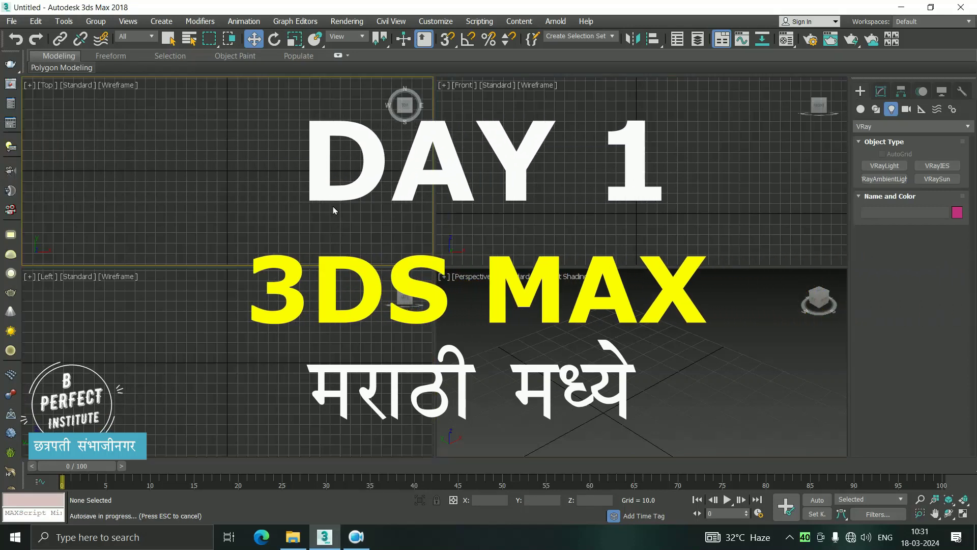
{"action": "left_click", "coordinate": [312, 157]}
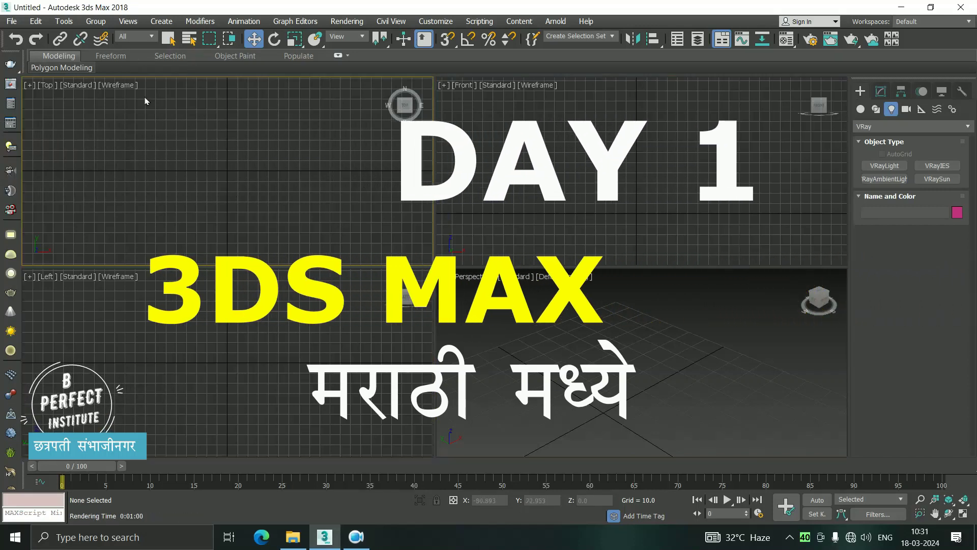
{"action": "left_click", "coordinate": [473, 124]}
{"action": "left_click", "coordinate": [163, 403]}
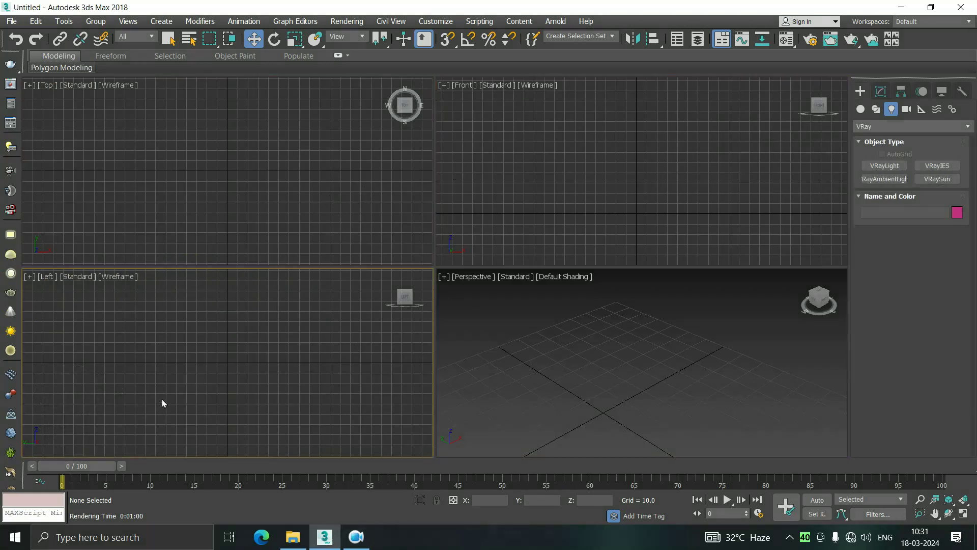
{"action": "left_click", "coordinate": [507, 377]}
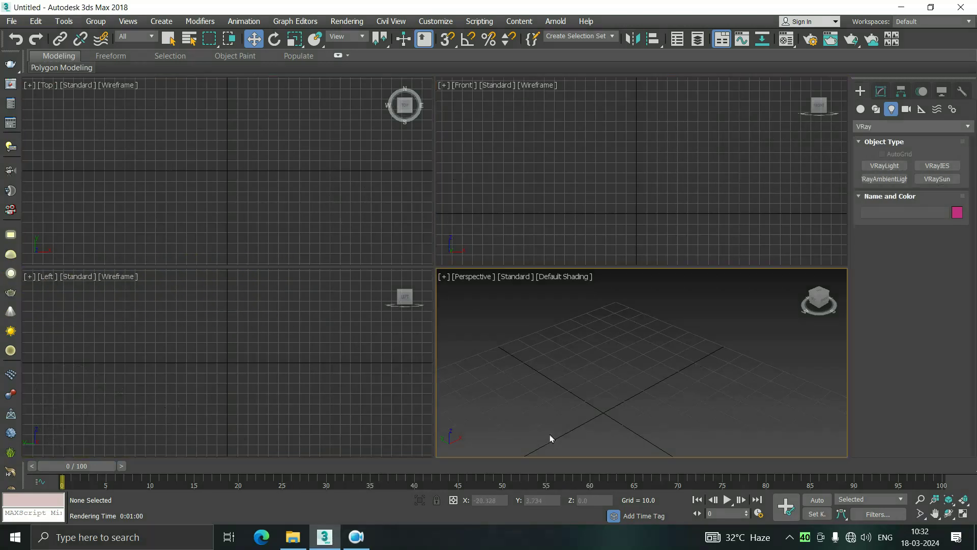
- Pan the Perspective, Top and Front views to frame the empty scene centre
{"action": "mouse_move", "coordinate": [613, 414]}
{"action": "middle_mouse_down"}
{"action": "mouse_move", "coordinate": [628, 375]}
{"action": "mouse_move", "coordinate": [561, 349]}
{"action": "mouse_move", "coordinate": [622, 430]}
{"action": "middle_mouse_up"}
{"action": "middle_click_drag", "start_coordinate": [596, 147], "coordinate": [567, 203]}
{"action": "mouse_move", "coordinate": [255, 168]}
{"action": "middle_mouse_down"}
{"action": "mouse_move", "coordinate": [268, 199]}
{"action": "mouse_move", "coordinate": [236, 377]}
{"action": "mouse_move", "coordinate": [262, 351]}
{"action": "mouse_move", "coordinate": [206, 400]}
{"action": "middle_mouse_up"}
{"action": "mouse_move", "coordinate": [616, 406]}
{"action": "middle_mouse_down"}
{"action": "mouse_move", "coordinate": [582, 406]}
{"action": "mouse_move", "coordinate": [565, 381]}
{"action": "middle_mouse_up"}
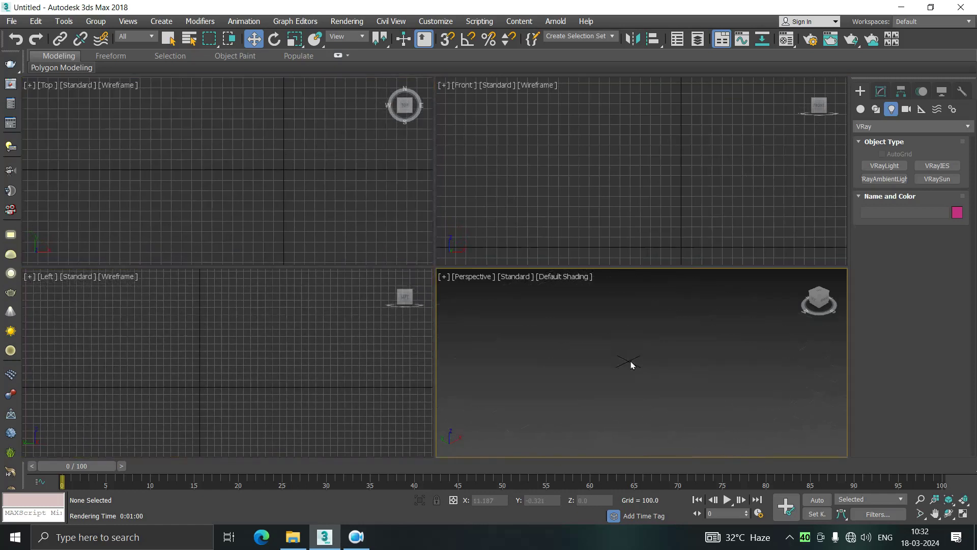
{"action": "middle_click_drag", "start_coordinate": [356, 157], "coordinate": [321, 168]}
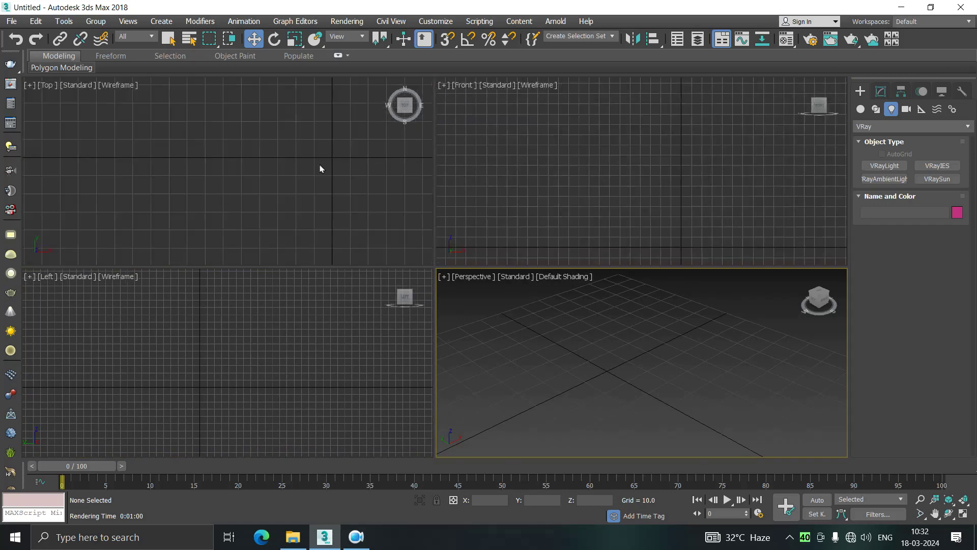
{"action": "middle_click_drag", "start_coordinate": [240, 324], "coordinate": [255, 302]}
{"action": "mouse_move", "coordinate": [213, 221]}
{"action": "middle_mouse_down"}
{"action": "mouse_move", "coordinate": [223, 190]}
{"action": "mouse_move", "coordinate": [124, 192]}
{"action": "middle_mouse_up"}
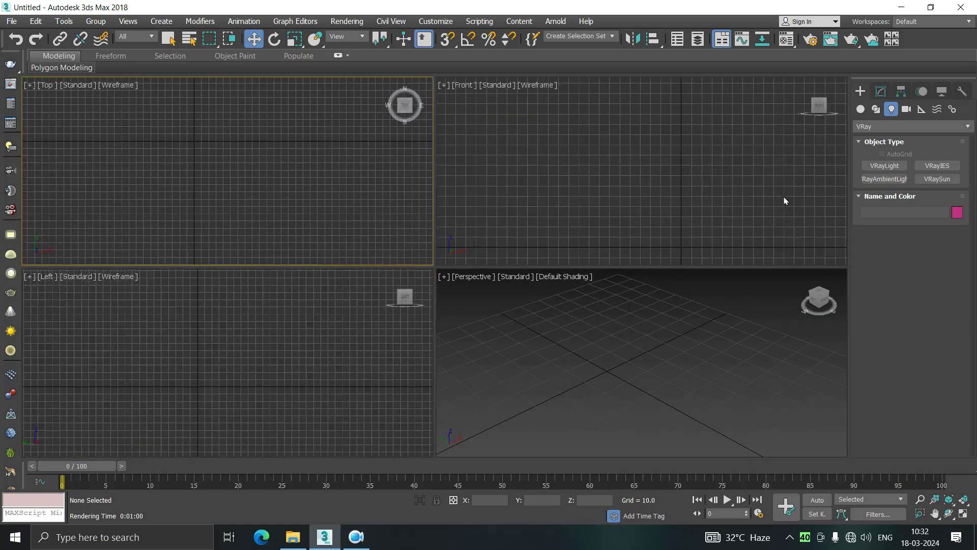
{"action": "key", "text": "XF86MonBrightnessUp"}
{"action": "key", "text": "XF86MonBrightnessUp"}
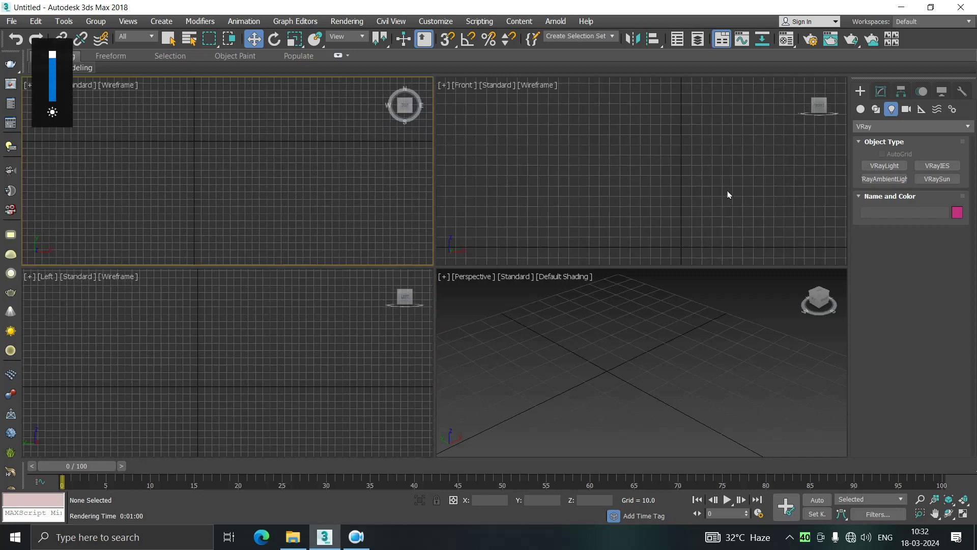
{"action": "middle_click_drag", "start_coordinate": [298, 168], "coordinate": [319, 203]}
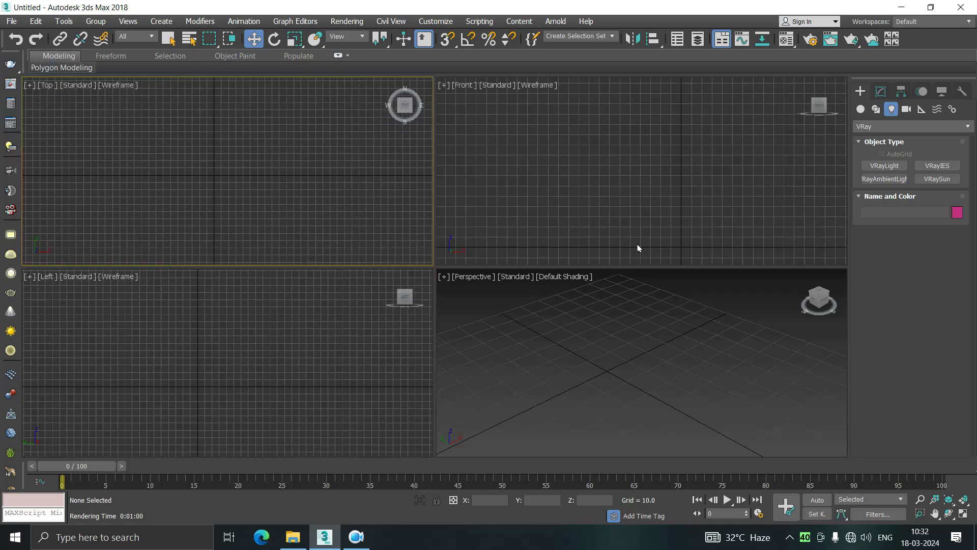
{"action": "middle_click_drag", "start_coordinate": [638, 248], "coordinate": [634, 251]}
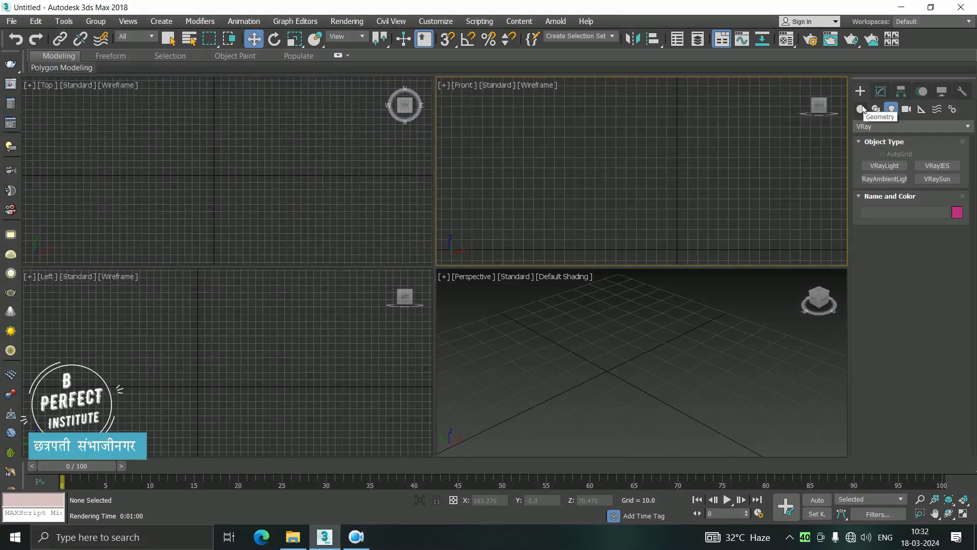
- Create Teapot001 of radius 65.576 at the Top view centre, then orbit to inspect it
{"action": "left_click", "coordinate": [861, 109]}
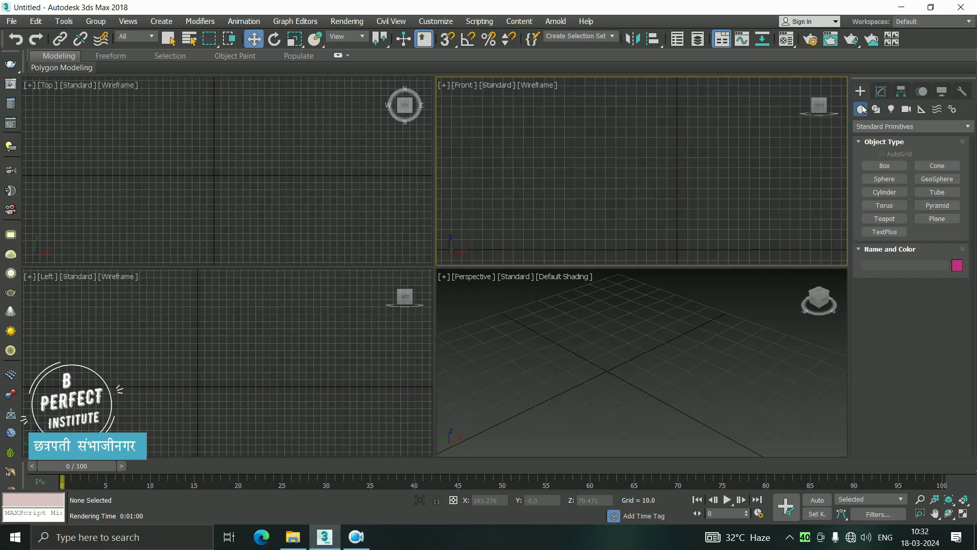
{"action": "left_click", "coordinate": [889, 220]}
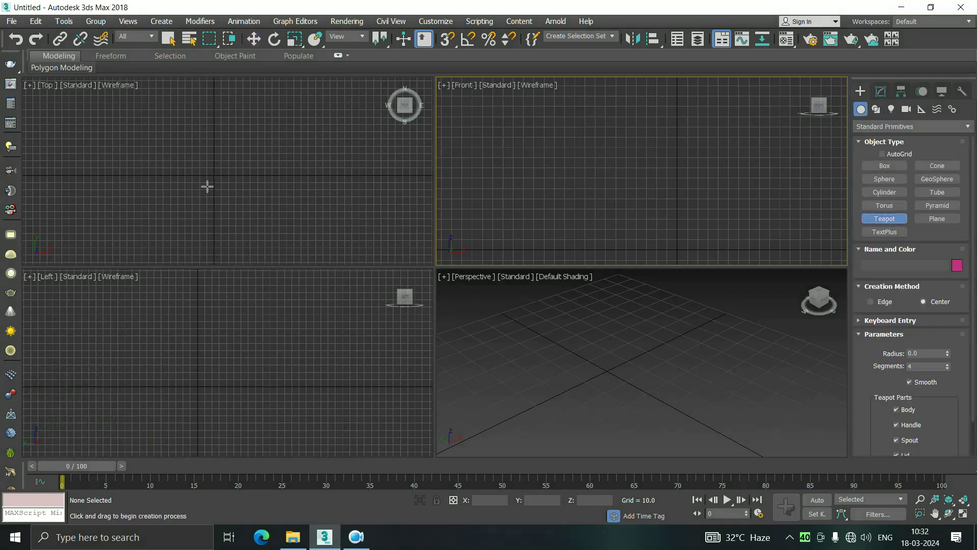
{"action": "left_click_drag", "start_coordinate": [210, 173], "coordinate": [246, 135]}
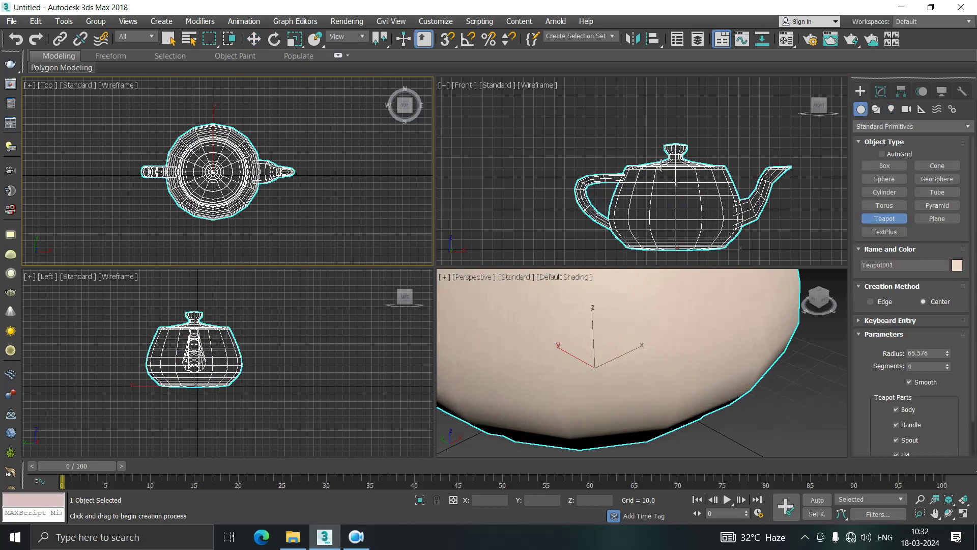
{"action": "middle_click_drag", "start_coordinate": [746, 209], "coordinate": [709, 197]}
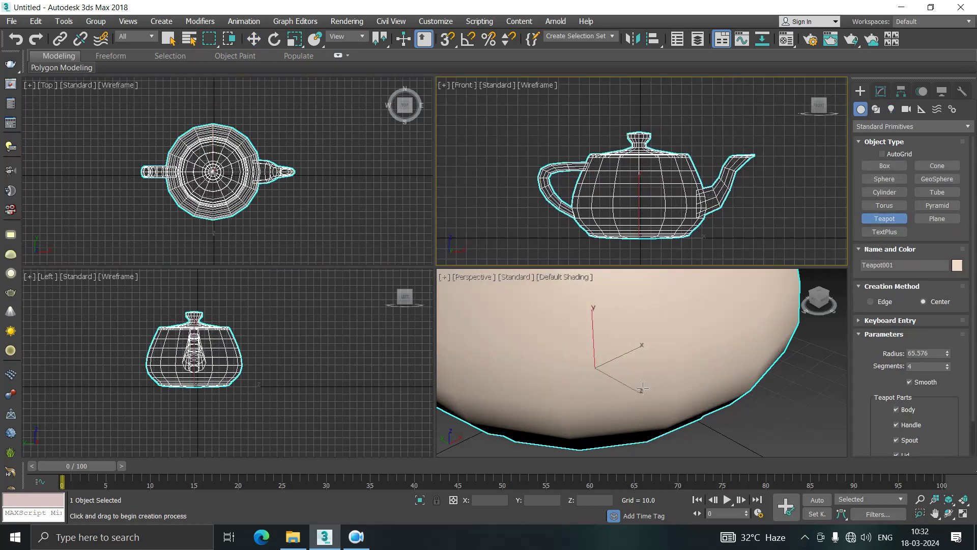
{"action": "scroll", "coordinate": [615, 403], "scroll_direction": "down", "scroll_amount": 5}
{"action": "scroll", "coordinate": [621, 378], "scroll_direction": "up", "scroll_amount": 4}
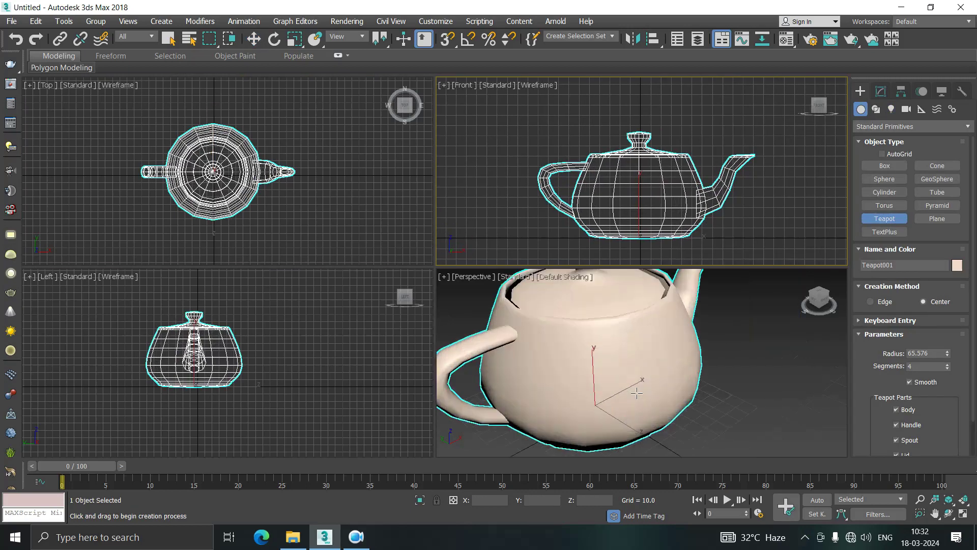
{"action": "scroll", "coordinate": [636, 393], "scroll_direction": "down", "scroll_amount": 4}
{"action": "mouse_move", "coordinate": [626, 386]}
{"action": "middle_mouse_down", "text": "alt"}
{"action": "mouse_move", "coordinate": [560, 359]}
{"action": "mouse_move", "coordinate": [605, 327]}
{"action": "middle_mouse_up", "text": "alt"}
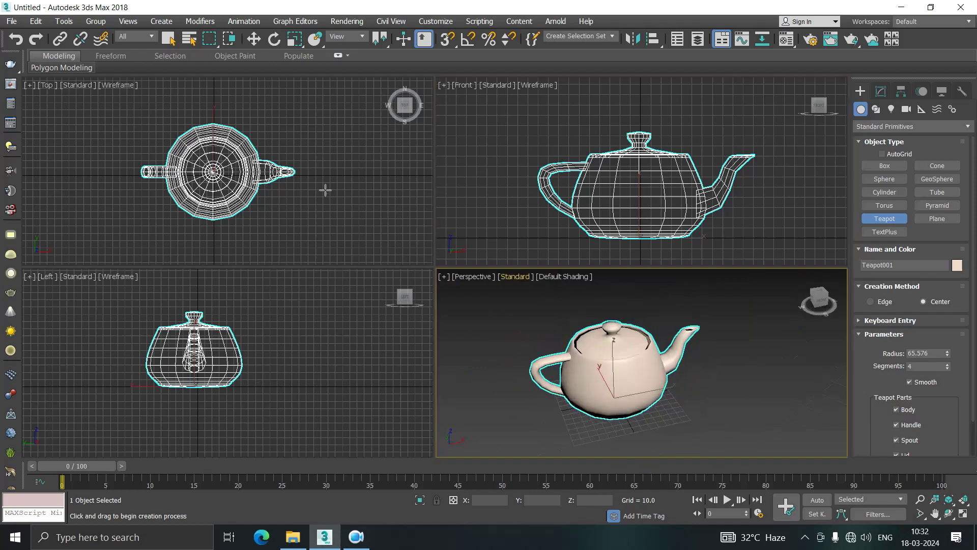
{"action": "mouse_move", "coordinate": [290, 200]}
{"action": "middle_mouse_down", "text": "alt"}
{"action": "mouse_move", "coordinate": [329, 118]}
{"action": "mouse_move", "coordinate": [254, 102]}
{"action": "mouse_move", "coordinate": [157, 125]}
{"action": "middle_mouse_up", "text": "alt"}
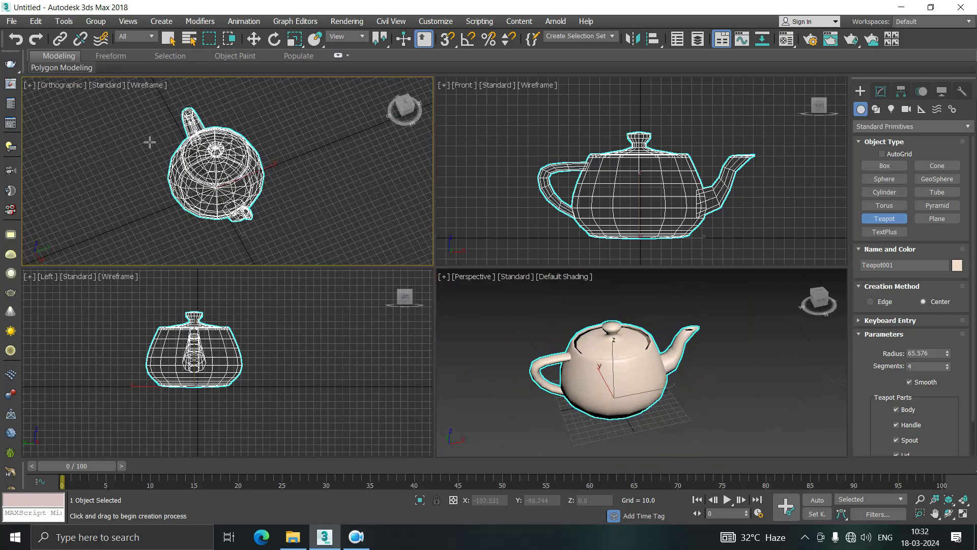
{"action": "key", "text": "t"}
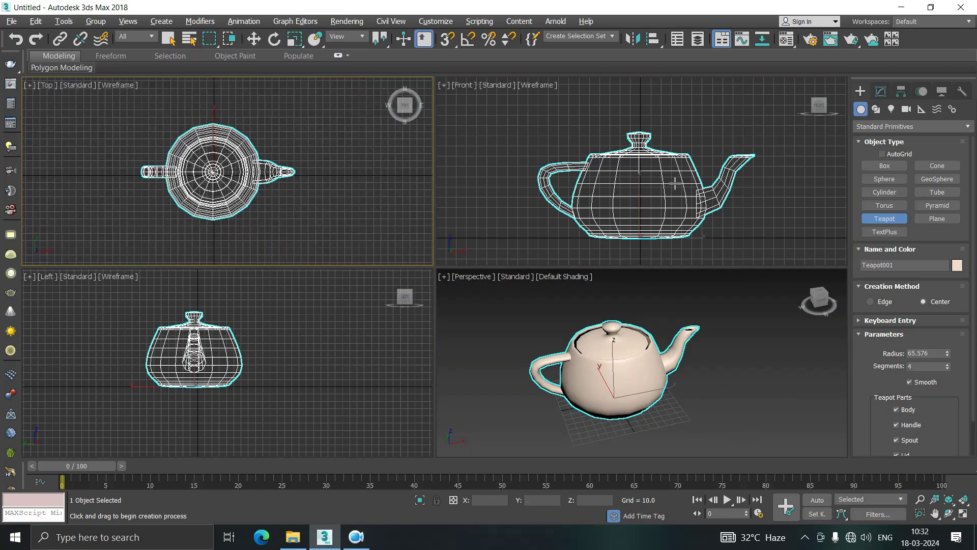
{"action": "middle_click_drag", "start_coordinate": [675, 184], "coordinate": [581, 182], "text": "alt"}
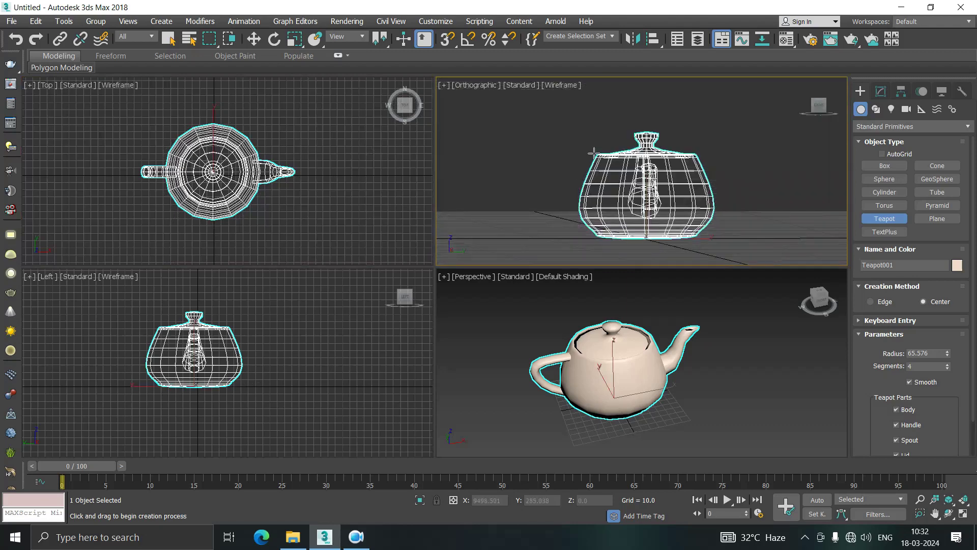
{"action": "key", "text": "f"}
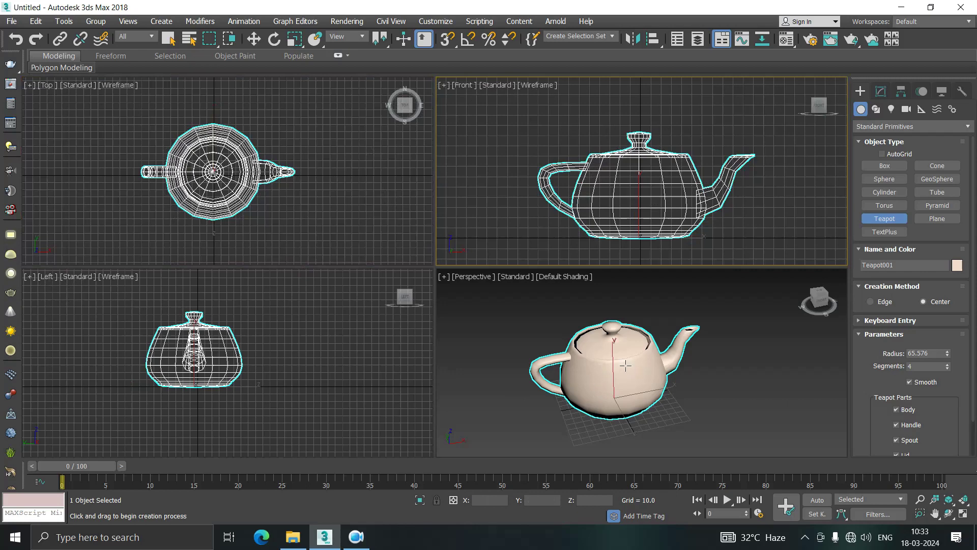
{"action": "key", "text": "t"}
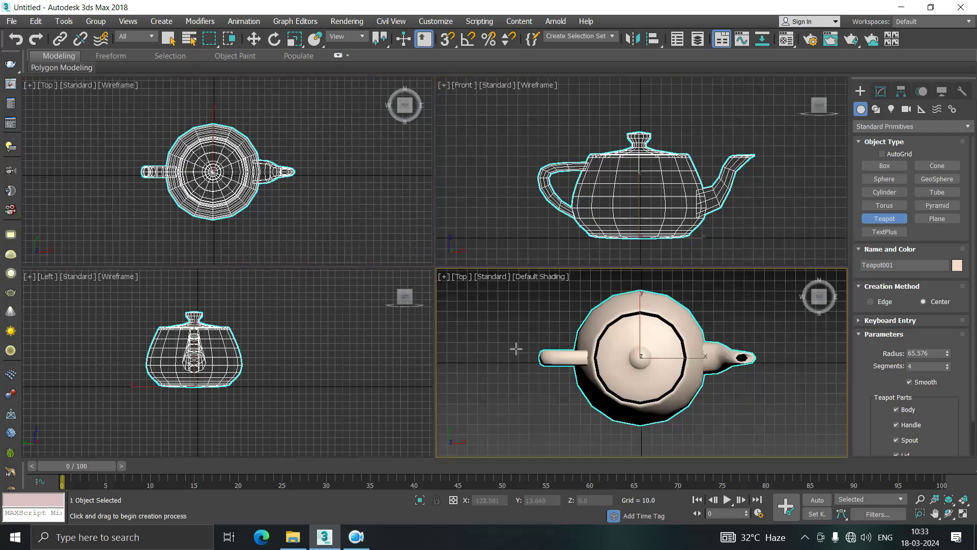
{"action": "key", "text": "p"}
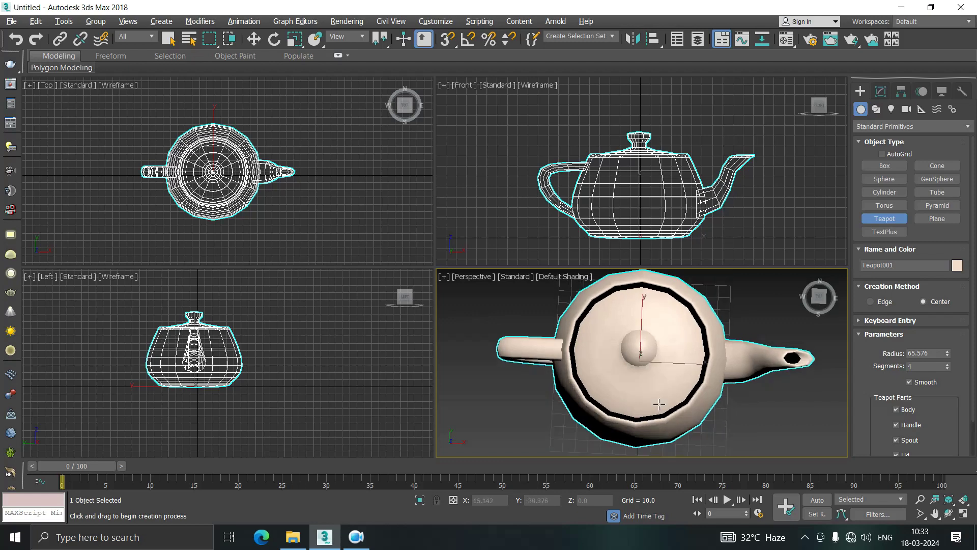
{"action": "middle_click_drag", "start_coordinate": [661, 407], "coordinate": [614, 372], "text": "alt"}
{"action": "scroll", "coordinate": [613, 371], "scroll_direction": "down", "scroll_amount": 5}
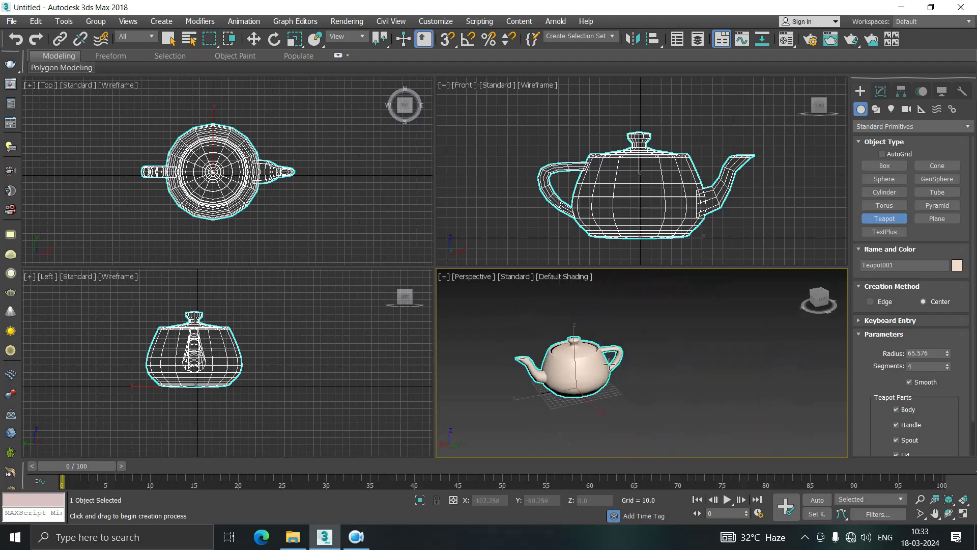
{"action": "scroll", "coordinate": [614, 371], "scroll_direction": "up", "scroll_amount": 2}
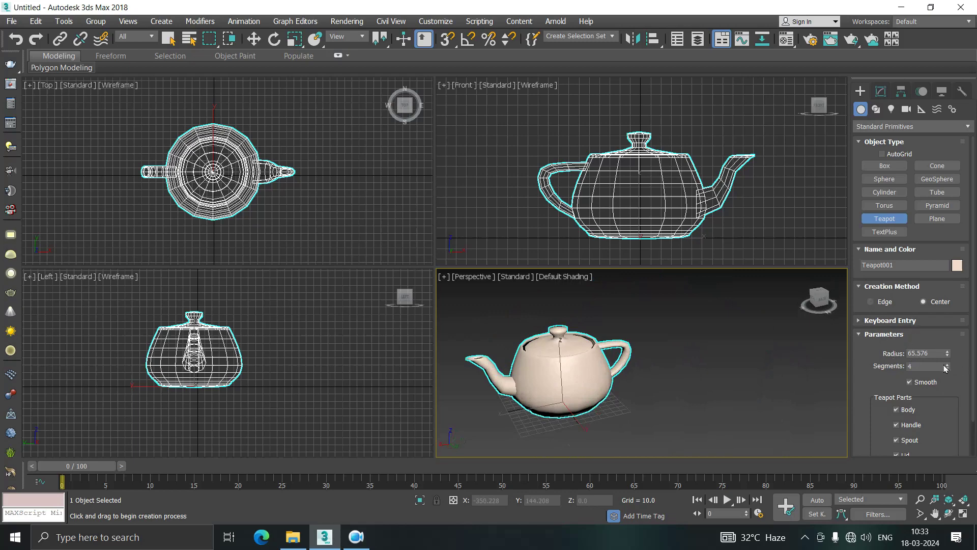
{"action": "mouse_move", "coordinate": [947, 351]}
{"action": "left_mouse_down"}
{"action": "mouse_move", "coordinate": [947, 343]}
{"action": "mouse_move", "coordinate": [944, 366]}
{"action": "left_mouse_up"}
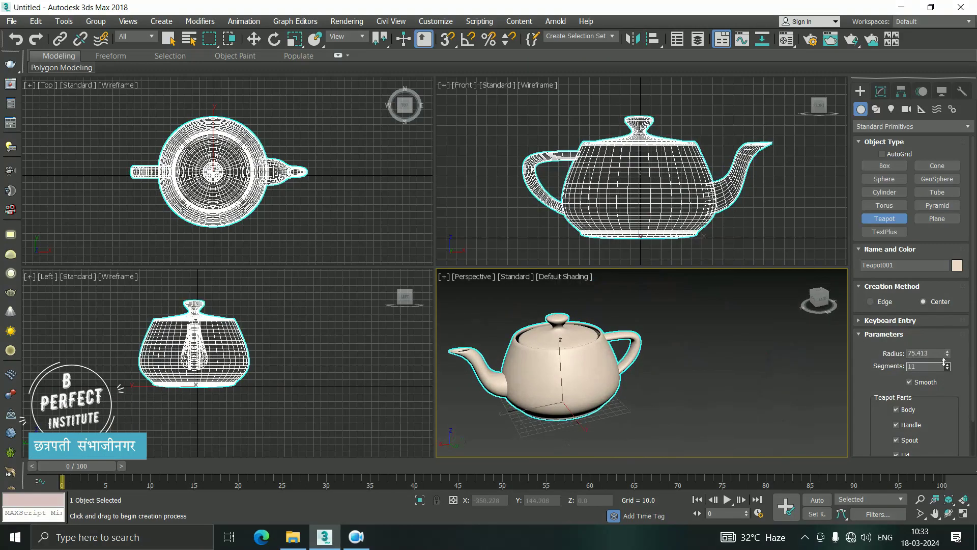
- Raise Teapot001's segments to 10, then switch to Select and Move
{"action": "middle_click_drag", "start_coordinate": [606, 357], "coordinate": [675, 359]}
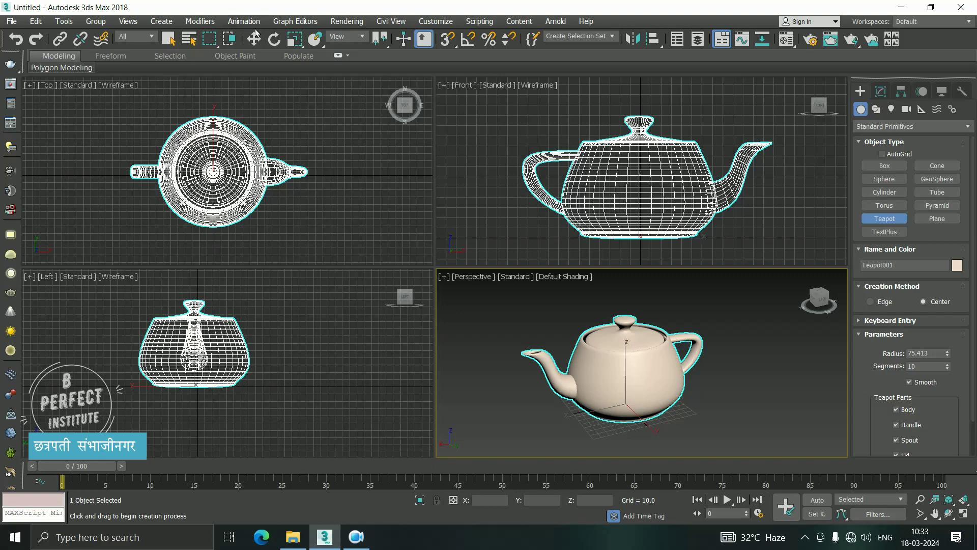
{"action": "key", "text": "w"}
{"action": "middle_click_drag", "start_coordinate": [257, 175], "coordinate": [218, 155]}
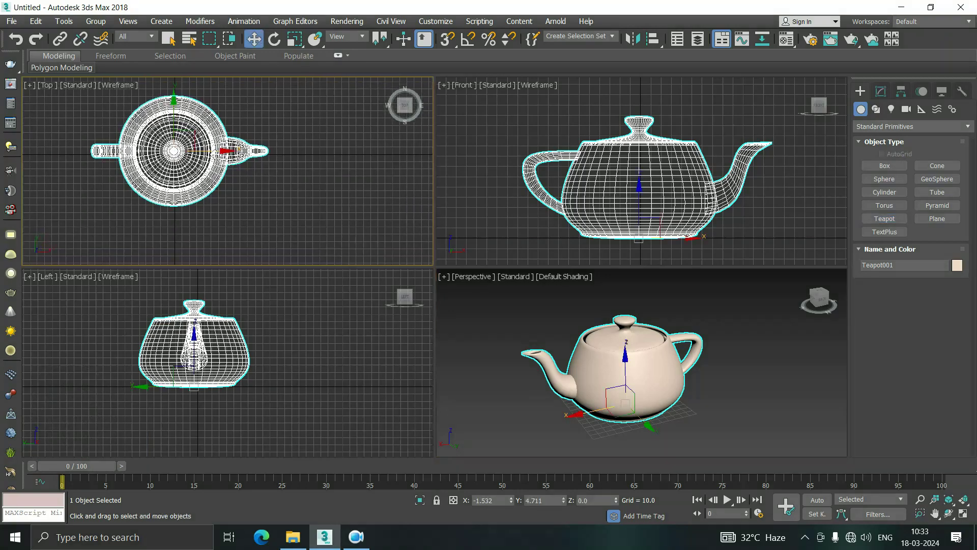
- Shift-drag a copy of the teapot along X to make Teapot002
{"action": "left_click_drag", "start_coordinate": [220, 153], "coordinate": [400, 234], "text": "shift"}
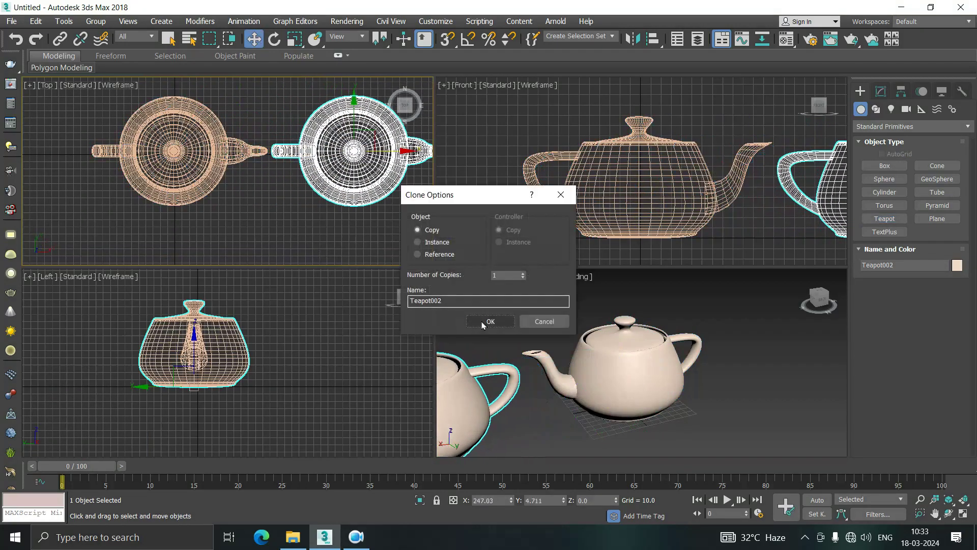
{"action": "left_click", "coordinate": [490, 320]}
{"action": "middle_click_drag", "start_coordinate": [365, 226], "coordinate": [282, 227]}
{"action": "scroll", "coordinate": [328, 241], "scroll_direction": "down", "scroll_amount": 4}
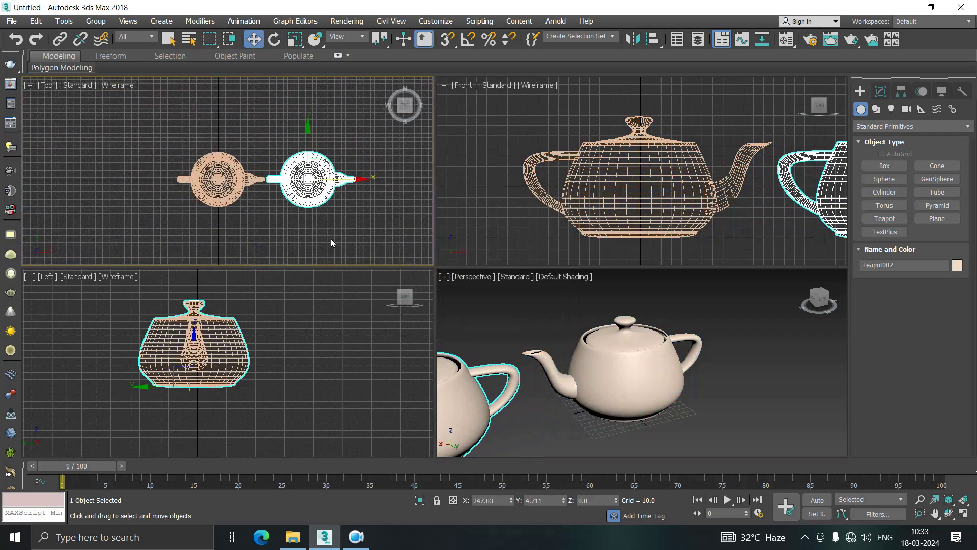
- Clone both teapots into a second row below, giving four teapots
{"action": "left_click_drag", "start_coordinate": [193, 149], "coordinate": [192, 145]}
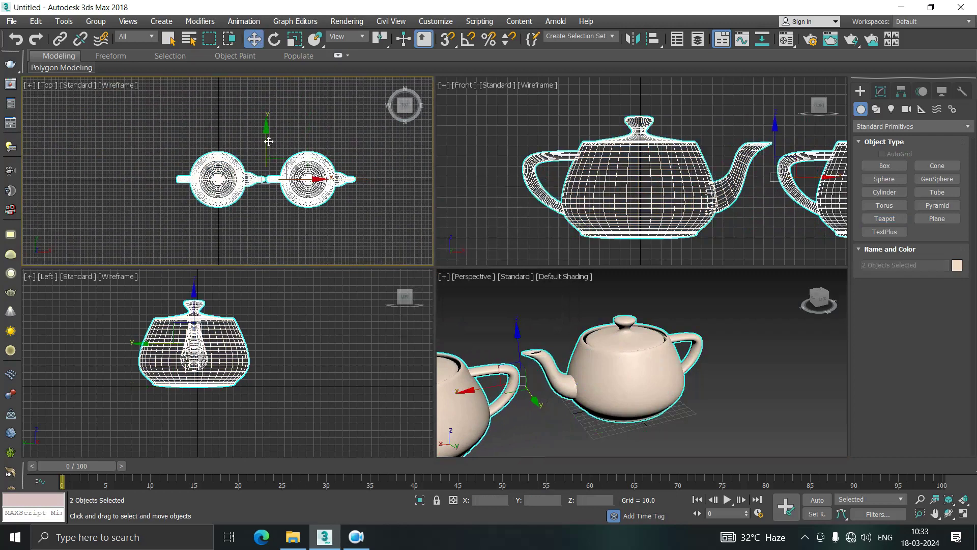
{"action": "left_click_drag", "start_coordinate": [266, 145], "coordinate": [257, 203], "text": "shift"}
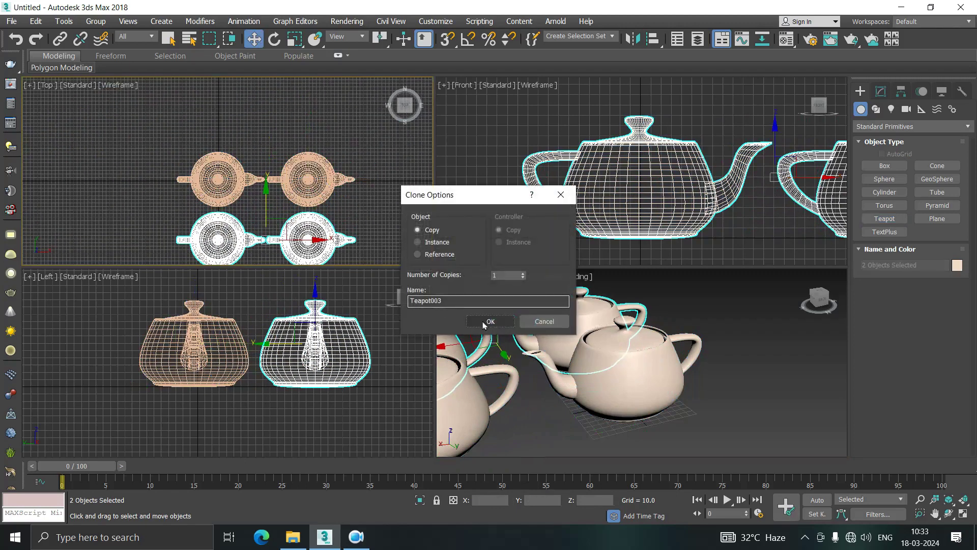
{"action": "left_click", "coordinate": [492, 321]}
{"action": "middle_click_drag", "start_coordinate": [362, 201], "coordinate": [336, 159]}
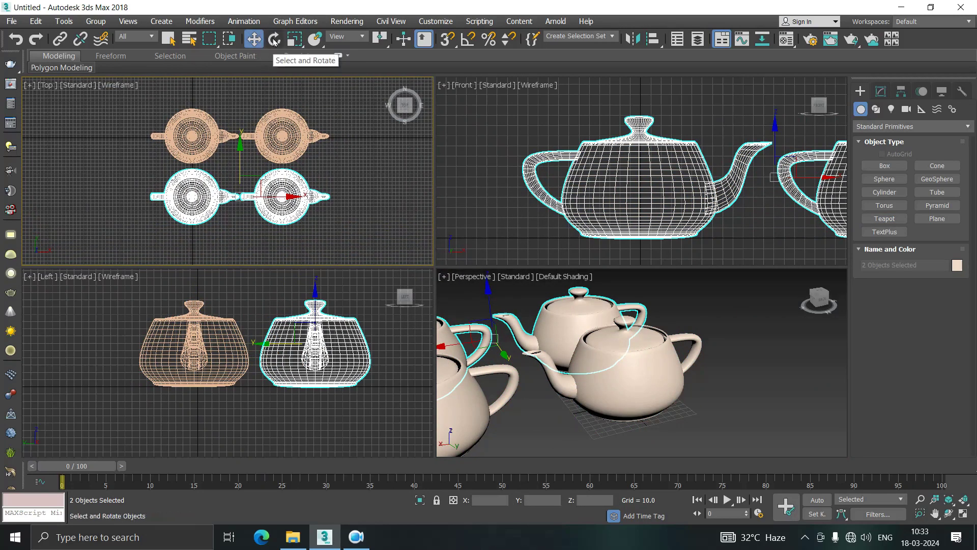
- Rotate the top-right teapot slightly about Z with Select and Rotate
{"action": "left_click", "coordinate": [358, 146]}
{"action": "left_click", "coordinate": [292, 122]}
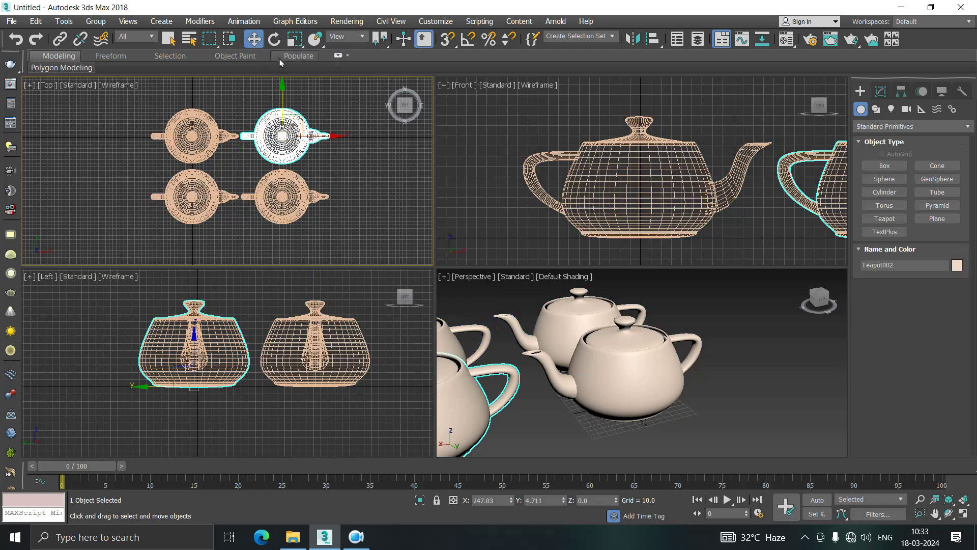
{"action": "middle_click_drag", "start_coordinate": [611, 356], "coordinate": [657, 377]}
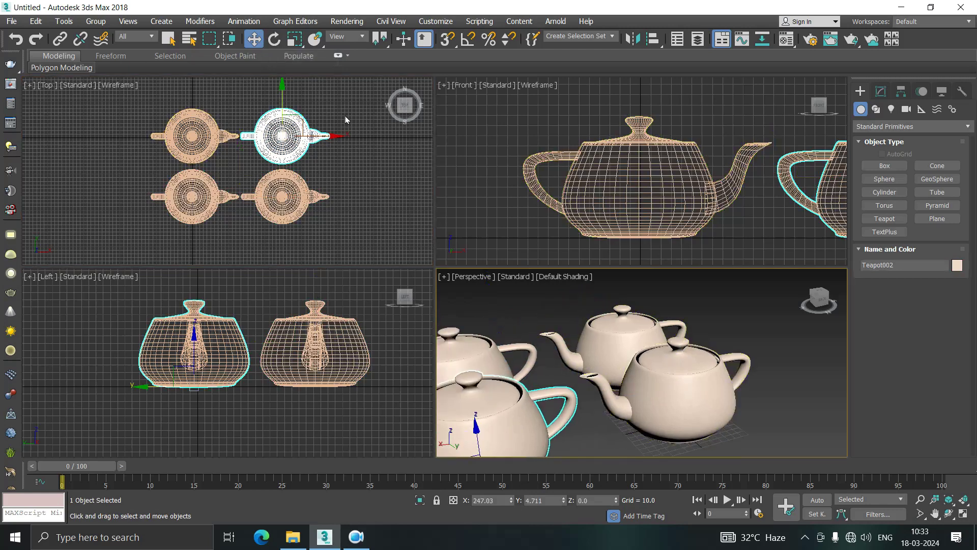
{"action": "left_click", "coordinate": [274, 39]}
{"action": "left_click_drag", "start_coordinate": [317, 174], "coordinate": [331, 224]}
{"action": "left_click", "coordinate": [322, 198]}
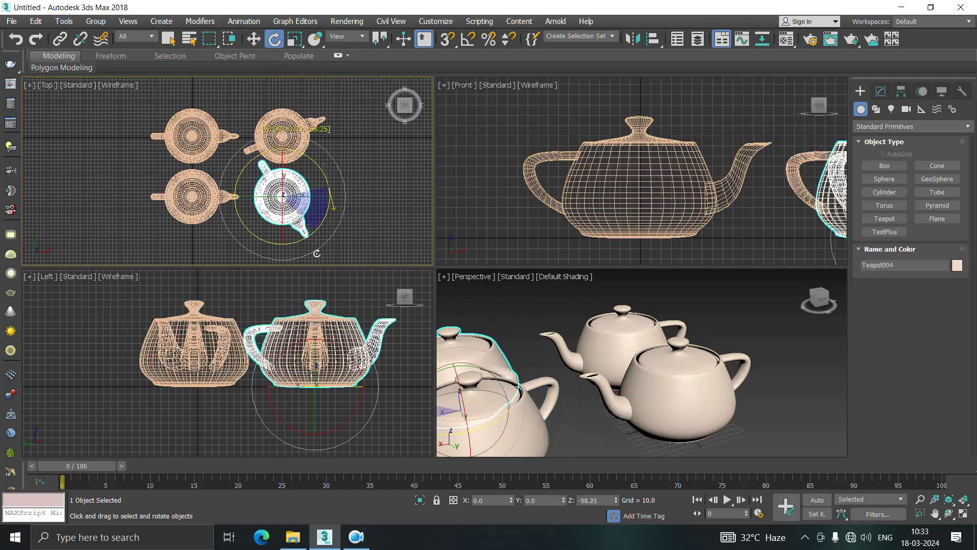
- Spin the bottom-left teapot around Z to about -162°
{"action": "left_click", "coordinate": [194, 209]}
{"action": "mouse_move", "coordinate": [231, 168]}
{"action": "left_mouse_down"}
{"action": "mouse_move", "coordinate": [43, 154]}
{"action": "mouse_move", "coordinate": [96, 480]}
{"action": "left_mouse_up"}
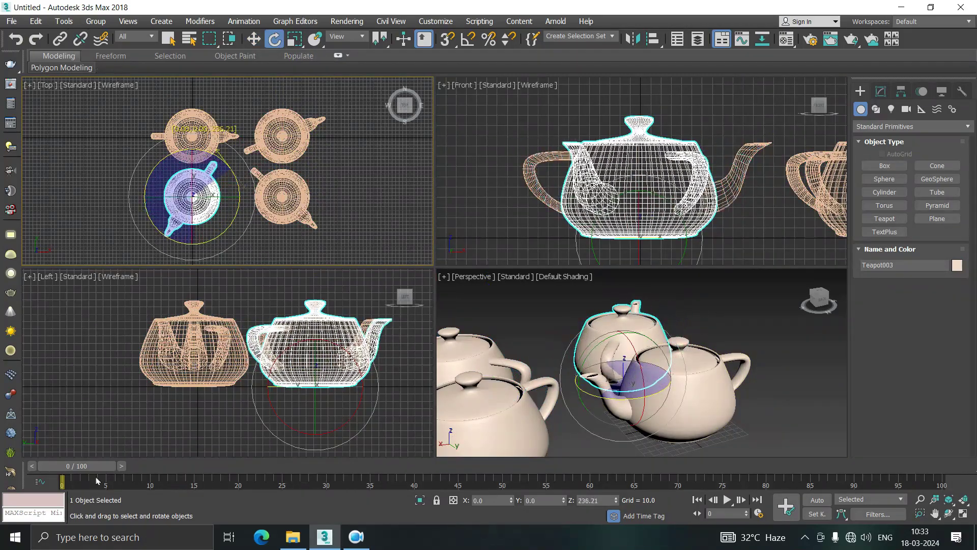
{"action": "left_click_drag", "start_coordinate": [97, 480], "coordinate": [116, 4]}
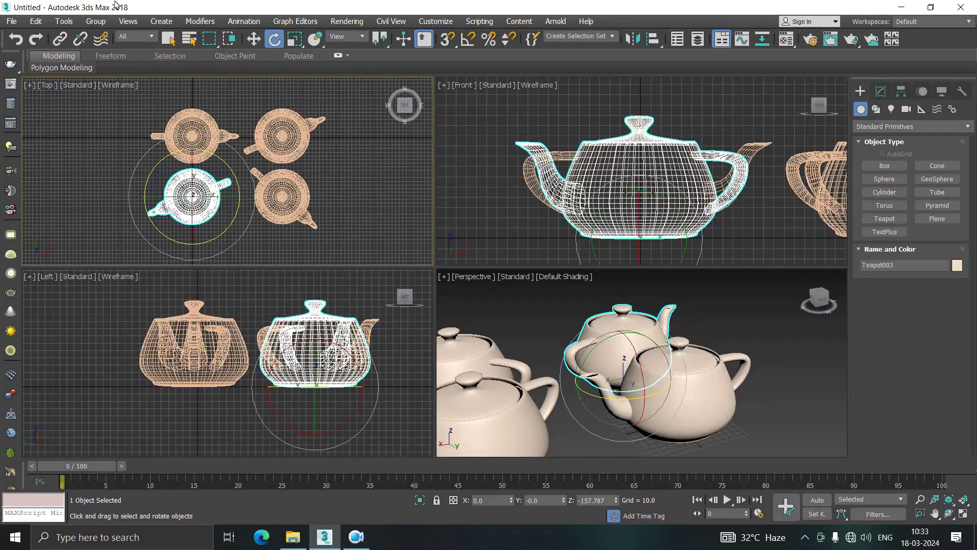
{"action": "left_click_drag", "start_coordinate": [219, 158], "coordinate": [232, 68]}
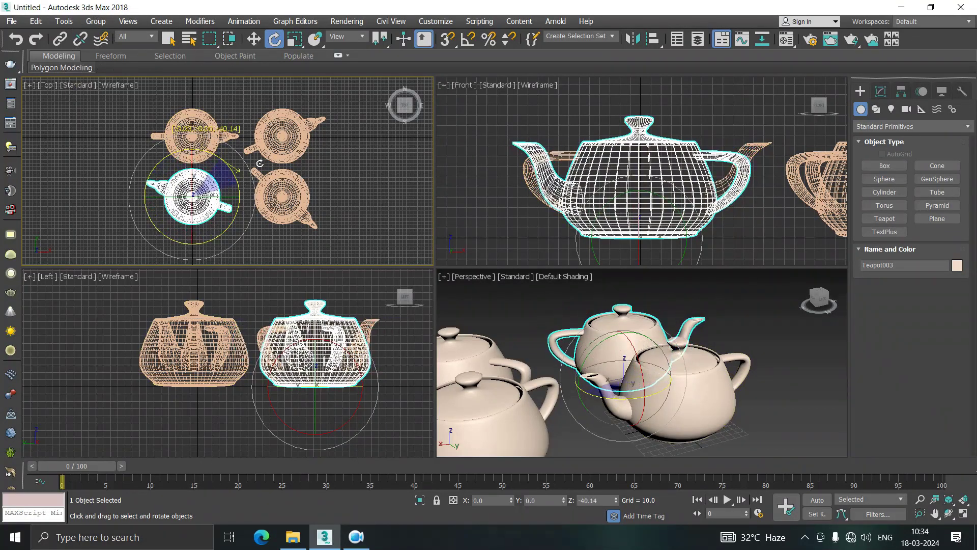
{"action": "left_click_drag", "start_coordinate": [232, 68], "coordinate": [254, 107]}
- Zoom and pan the Perspective view, then choose the Plane primitive
{"action": "scroll", "coordinate": [625, 338], "scroll_direction": "down", "scroll_amount": 3}
{"action": "scroll", "coordinate": [671, 343], "scroll_direction": "up", "scroll_amount": 5}
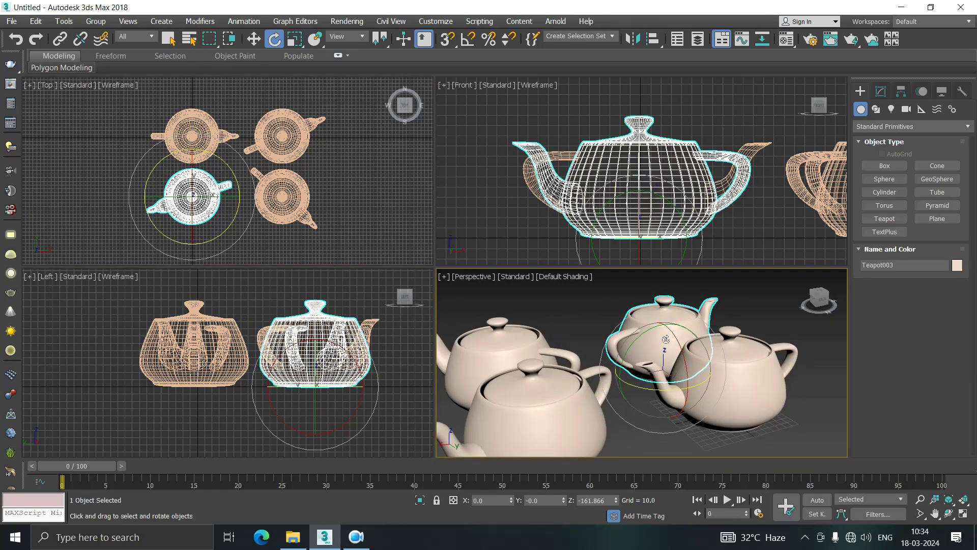
{"action": "scroll", "coordinate": [633, 328], "scroll_direction": "down", "scroll_amount": 5}
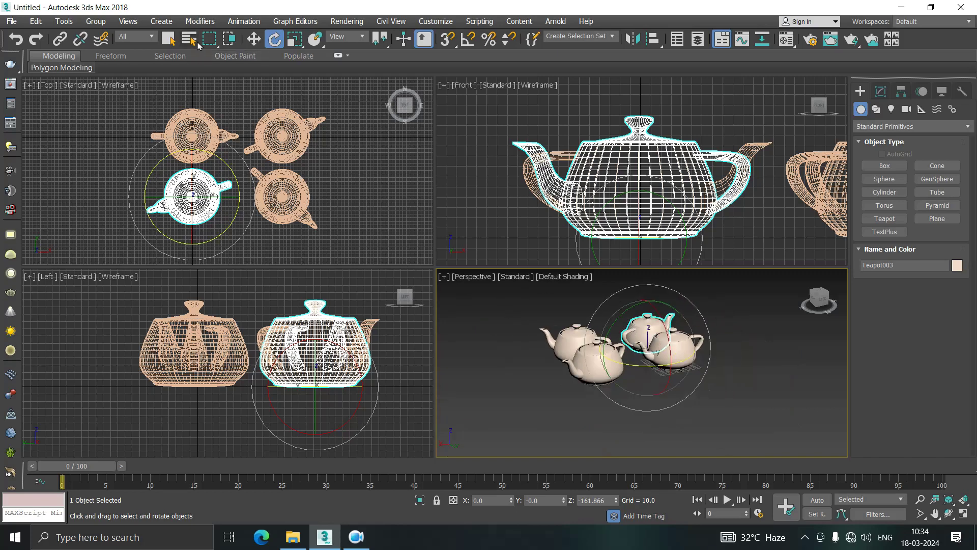
{"action": "middle_click_drag", "start_coordinate": [615, 325], "coordinate": [629, 354]}
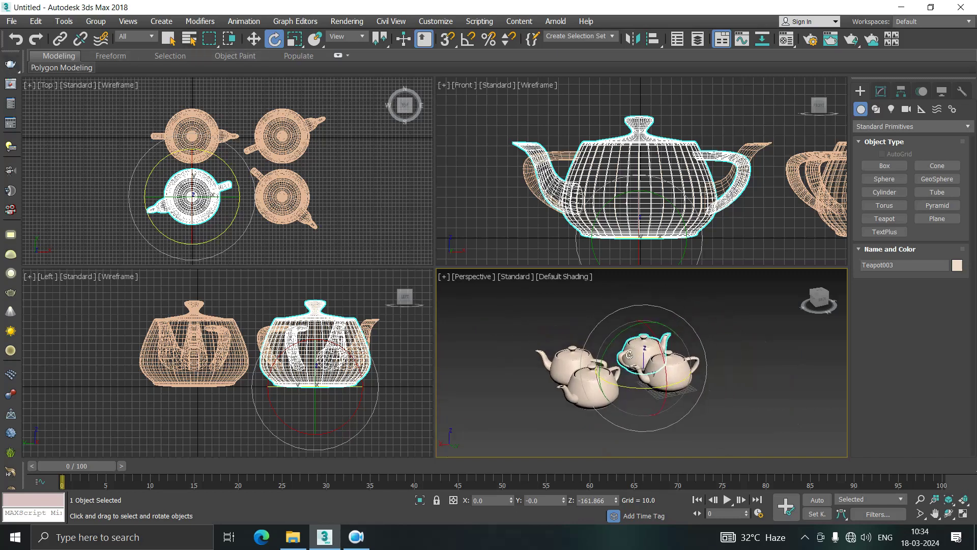
{"action": "left_click", "coordinate": [942, 220]}
- Draw a 740.447 × 1020.347 plane under the teapots with 8 length and 7 width segments
{"action": "scroll", "coordinate": [224, 214], "scroll_direction": "down", "scroll_amount": 1}
{"action": "scroll", "coordinate": [227, 194], "scroll_direction": "down", "scroll_amount": 2}
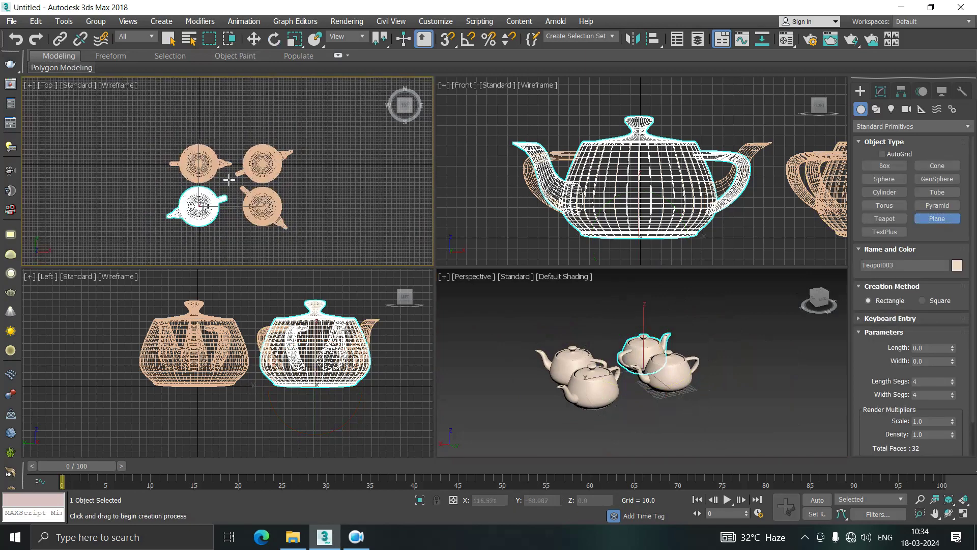
{"action": "mouse_move", "coordinate": [100, 98]}
{"action": "left_mouse_down"}
{"action": "mouse_move", "coordinate": [207, 131]}
{"action": "mouse_move", "coordinate": [362, 288]}
{"action": "left_mouse_up"}
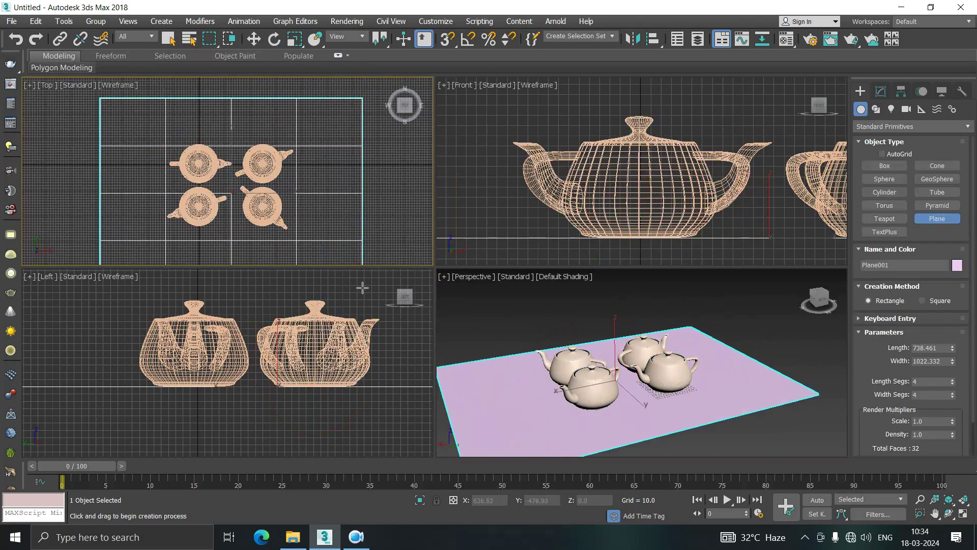
{"action": "left_click", "coordinate": [952, 379]}
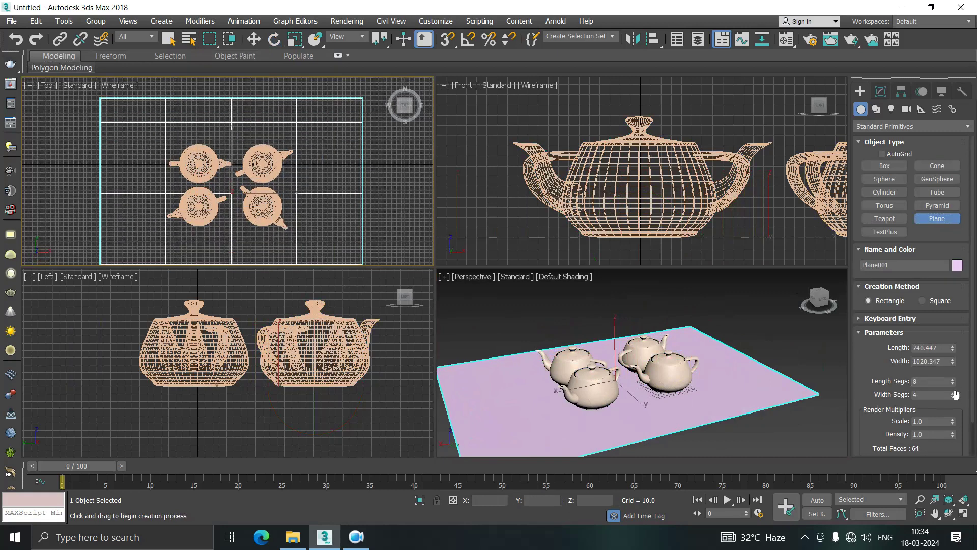
{"action": "left_click", "coordinate": [953, 392]}
{"action": "left_click", "coordinate": [953, 392]}
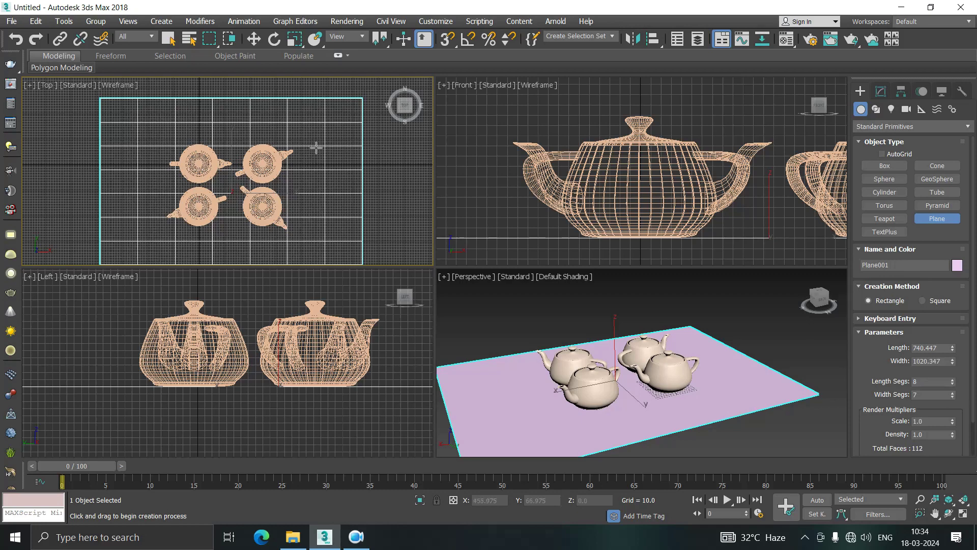
{"action": "middle_click_drag", "start_coordinate": [316, 147], "coordinate": [310, 125]}
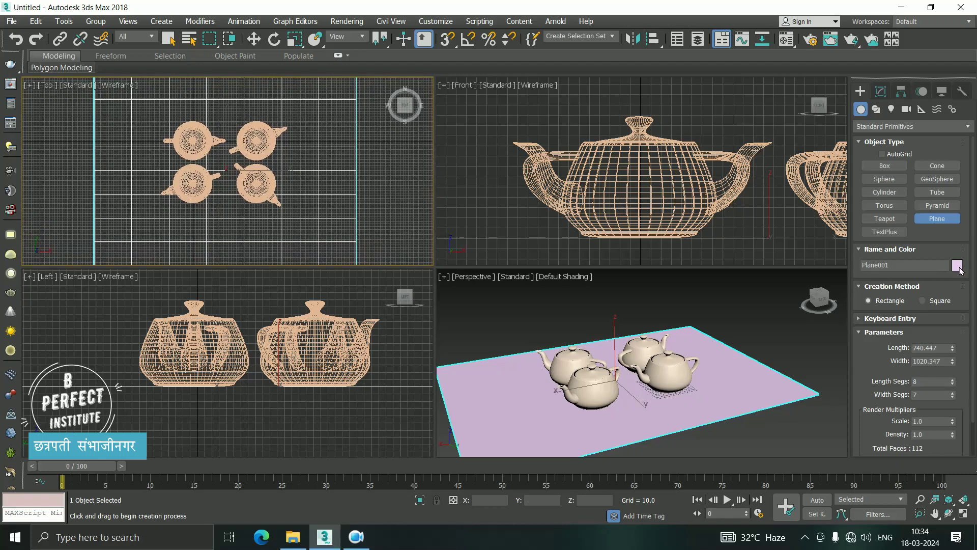
- Change Plane001's object colour to grey and open the Material Editor
{"action": "left_click", "coordinate": [959, 264]}
{"action": "left_click", "coordinate": [366, 215]}
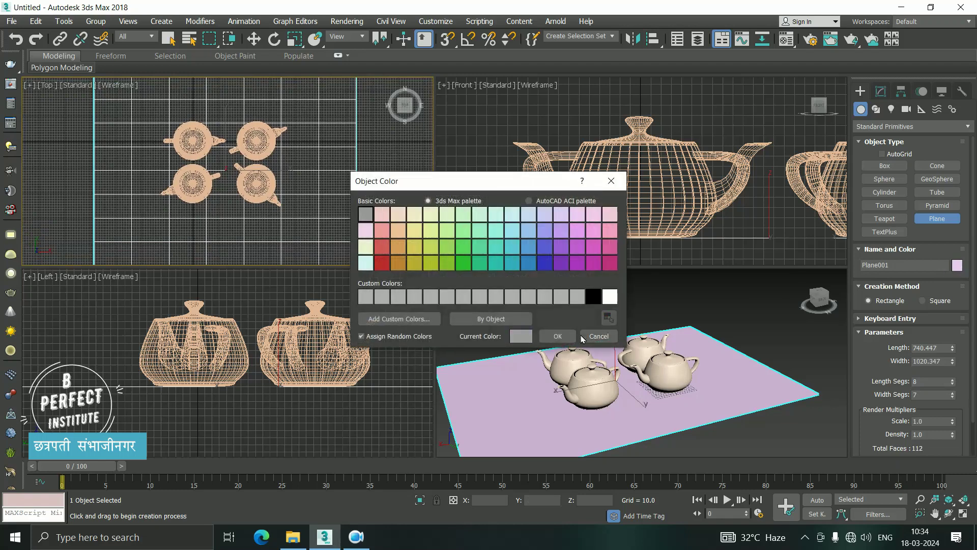
{"action": "left_click", "coordinate": [559, 336]}
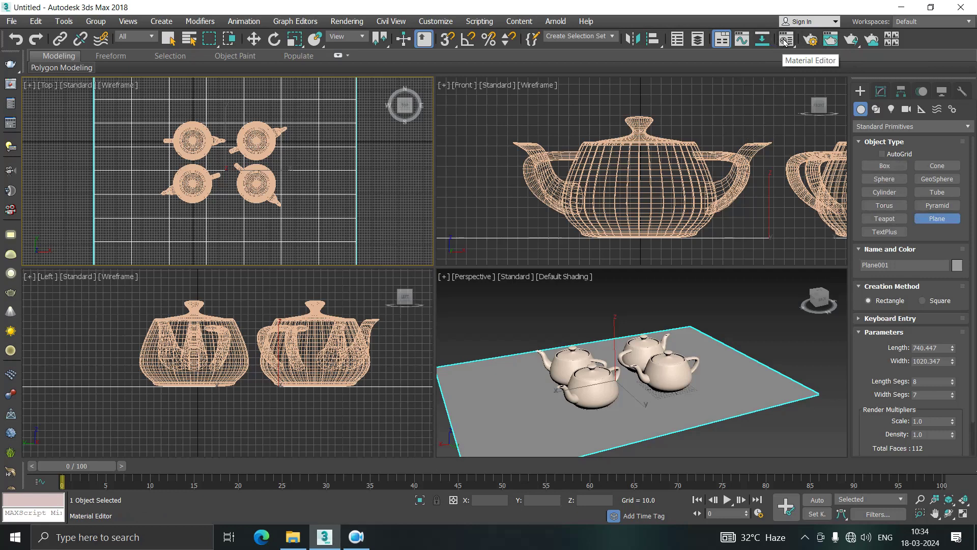
{"action": "left_click", "coordinate": [510, 162]}
{"action": "key", "text": "m"}
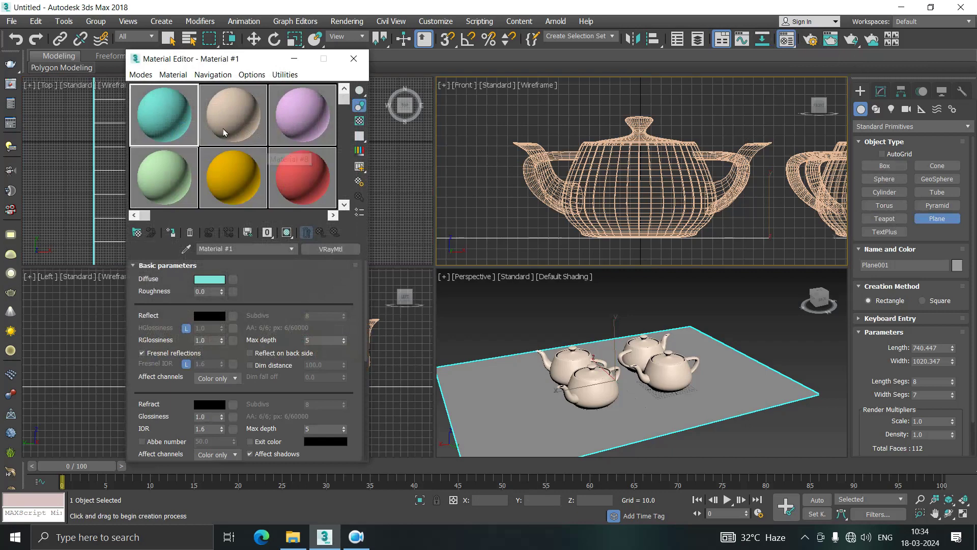
- Drag the teal, purple, green and yellow sample materials onto the four teapots
{"action": "scroll", "coordinate": [634, 396], "scroll_direction": "up", "scroll_amount": 2}
{"action": "scroll", "coordinate": [634, 395], "scroll_direction": "up", "scroll_amount": 2}
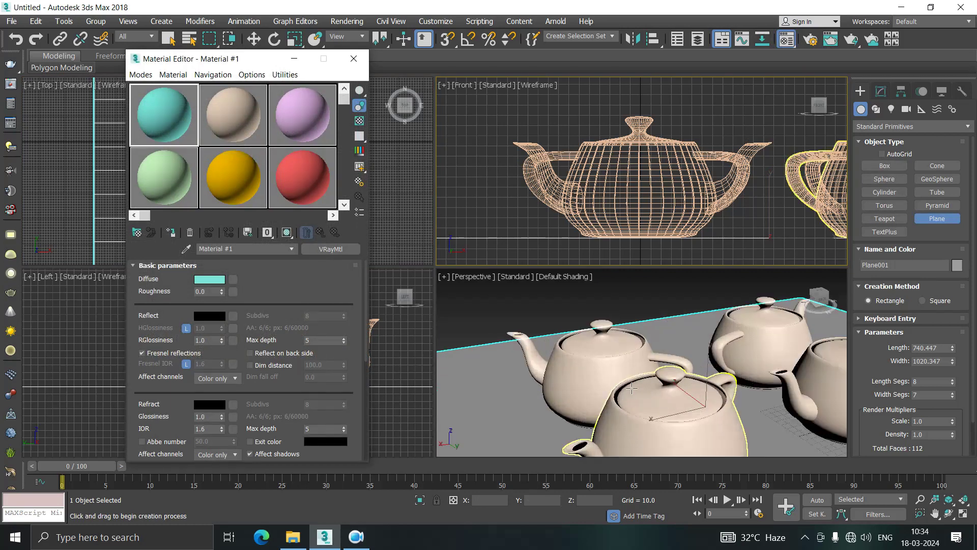
{"action": "scroll", "coordinate": [634, 396], "scroll_direction": "up", "scroll_amount": 2}
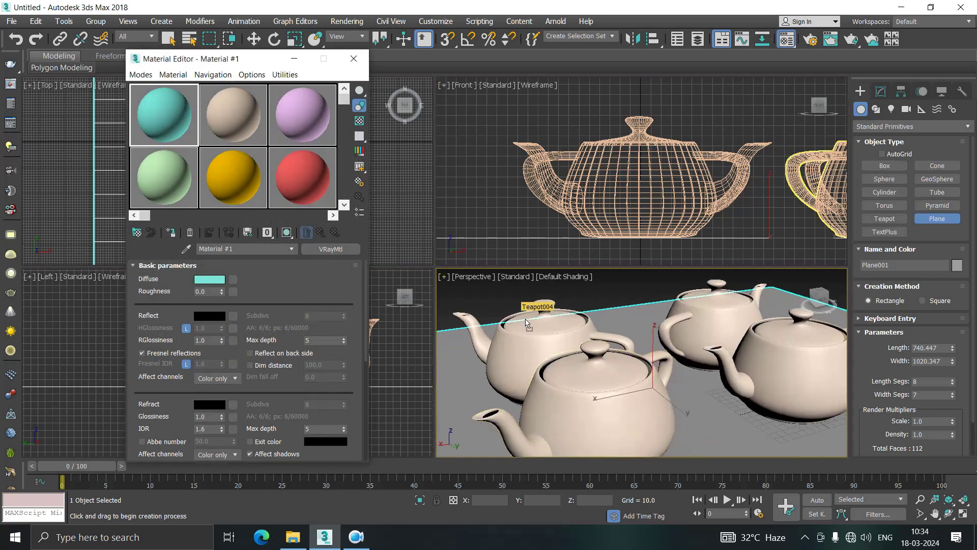
{"action": "left_click_drag", "start_coordinate": [165, 125], "coordinate": [532, 339]}
{"action": "left_click_drag", "start_coordinate": [721, 334], "coordinate": [721, 335]}
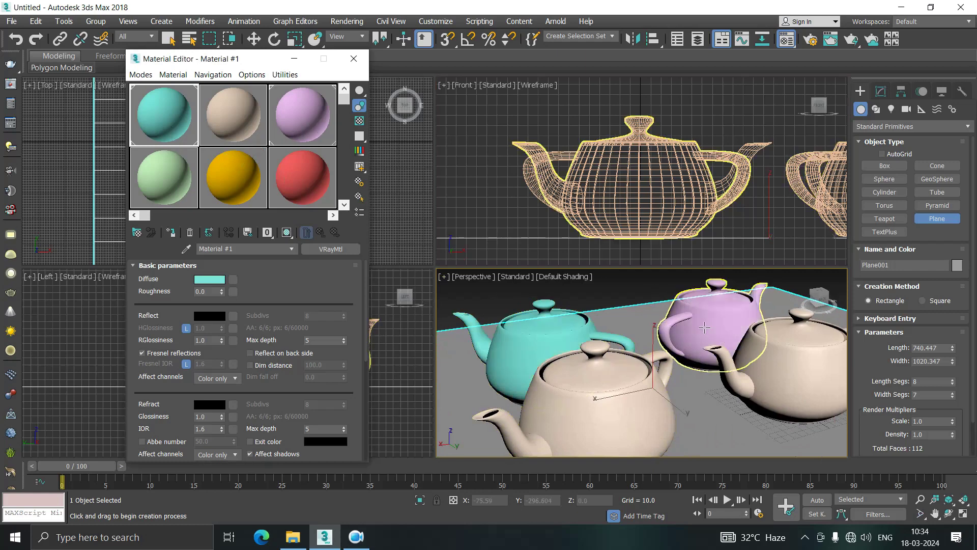
{"action": "left_click_drag", "start_coordinate": [166, 162], "coordinate": [590, 413]}
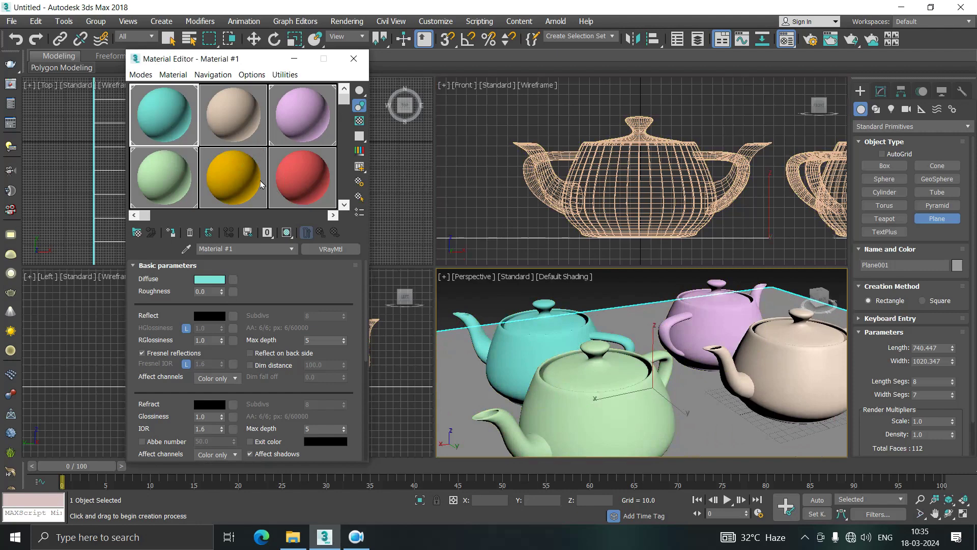
{"action": "left_click_drag", "start_coordinate": [247, 178], "coordinate": [770, 381]}
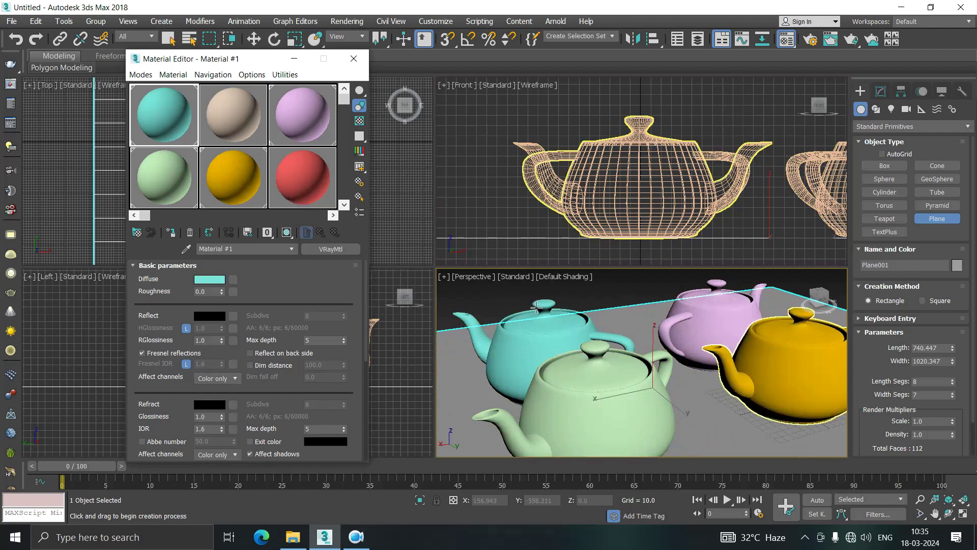
- Deselect the teapots in the Top view and close the Material Editor
{"action": "key", "text": "m"}
{"action": "left_click", "coordinate": [251, 174]}
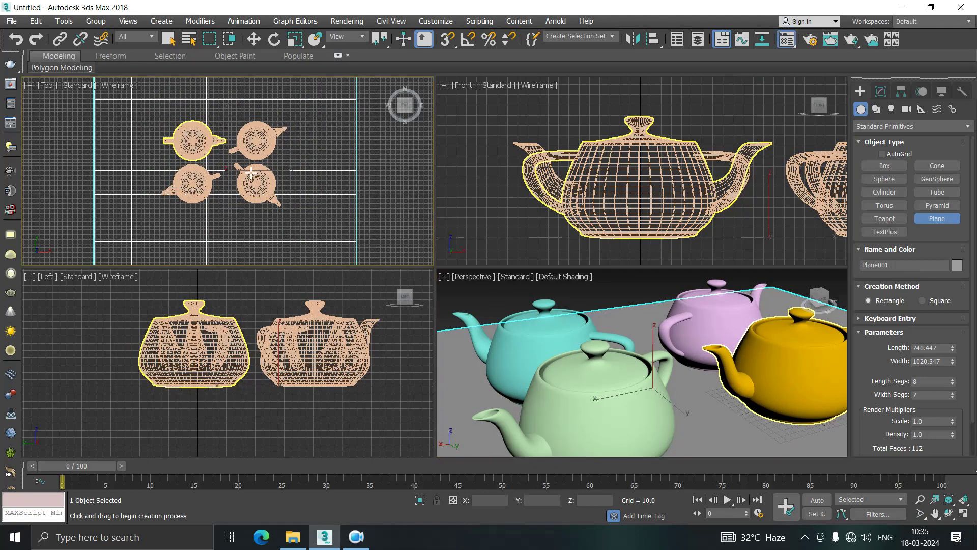
{"action": "key", "text": "m"}
{"action": "left_click", "coordinate": [397, 153]}
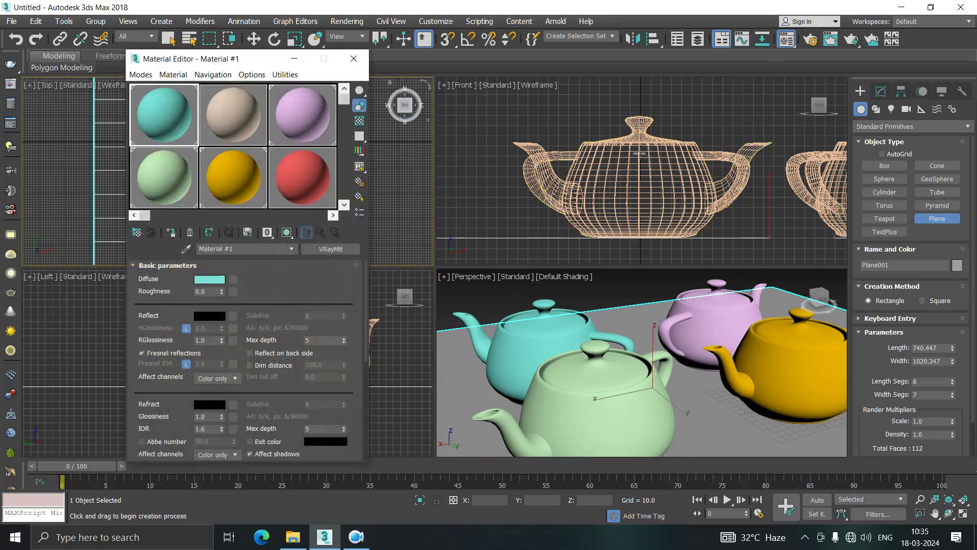
{"action": "key", "text": "m"}
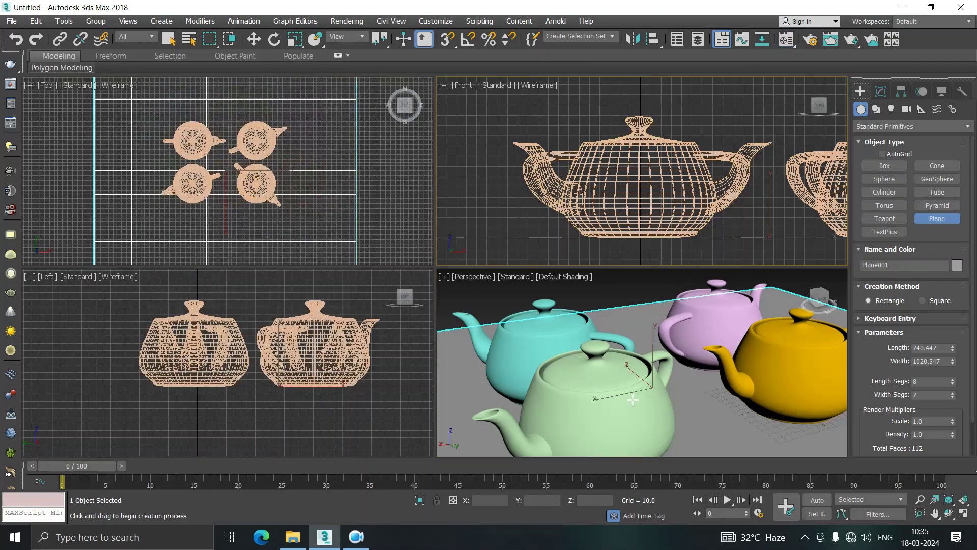
- Maximize and restore the Top view, then the Perspective view, ending in four viewports
{"action": "scroll", "coordinate": [641, 386], "scroll_direction": "down", "scroll_amount": 3}
{"action": "scroll", "coordinate": [651, 374], "scroll_direction": "down", "scroll_amount": 3}
{"action": "scroll", "coordinate": [651, 374], "scroll_direction": "up", "scroll_amount": 2}
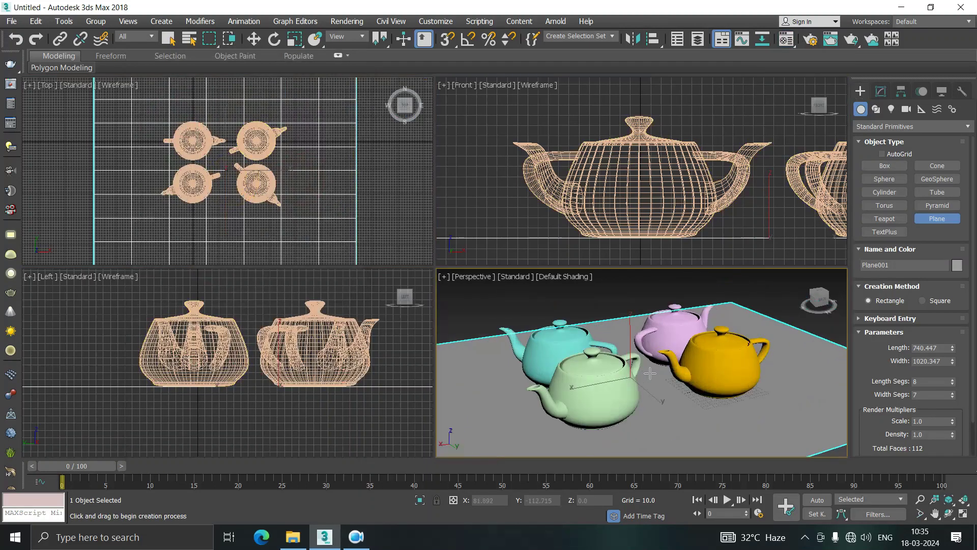
{"action": "middle_click_drag", "start_coordinate": [279, 199], "coordinate": [301, 208]}
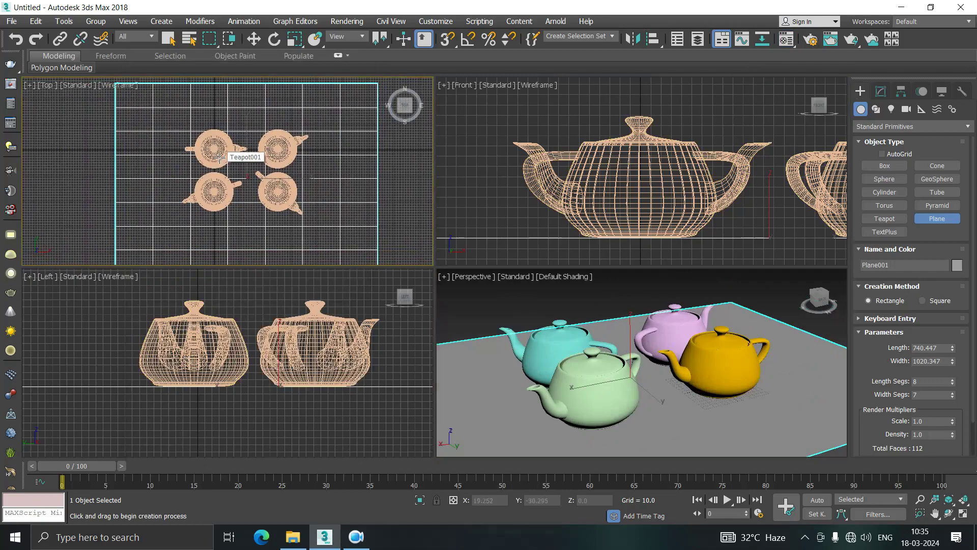
{"action": "key", "text": "alt+w"}
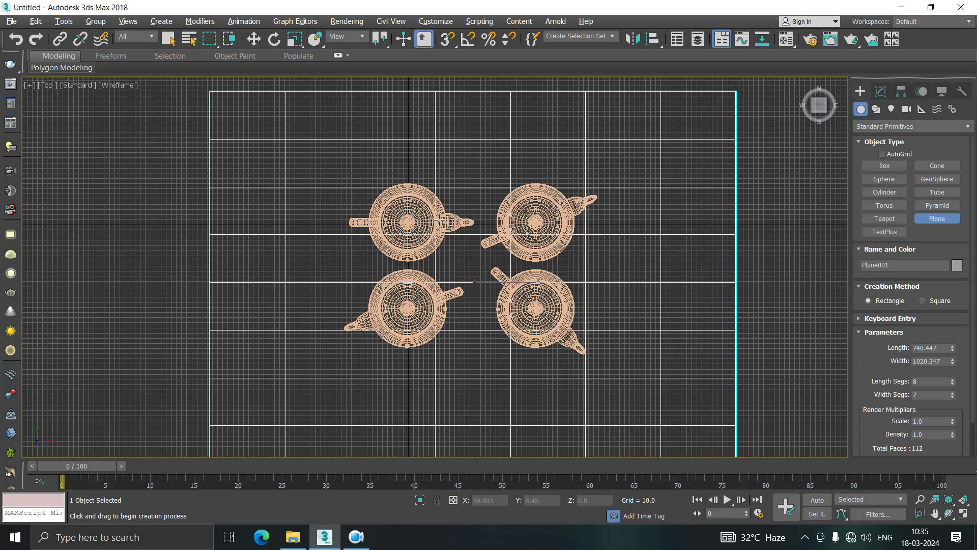
{"action": "key", "text": "alt+w"}
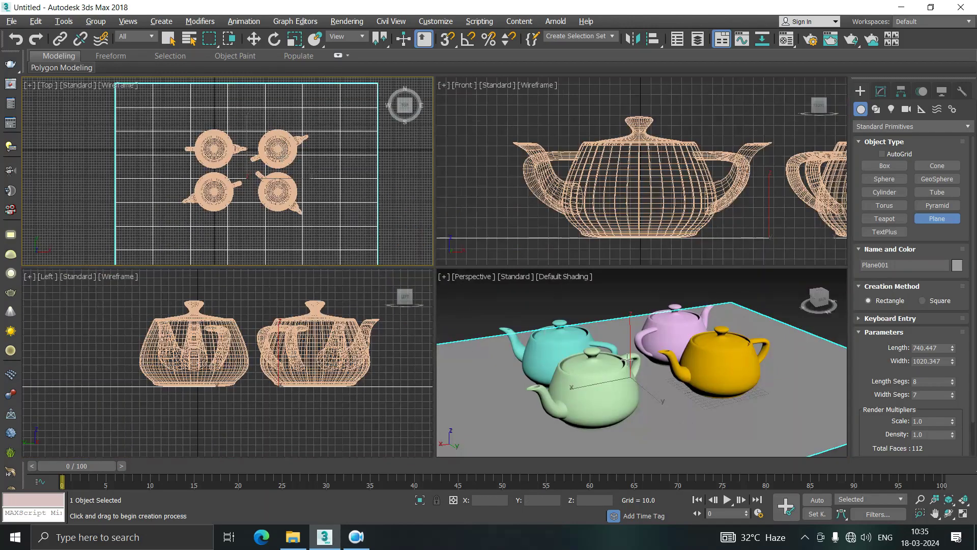
{"action": "key", "text": "alt+w"}
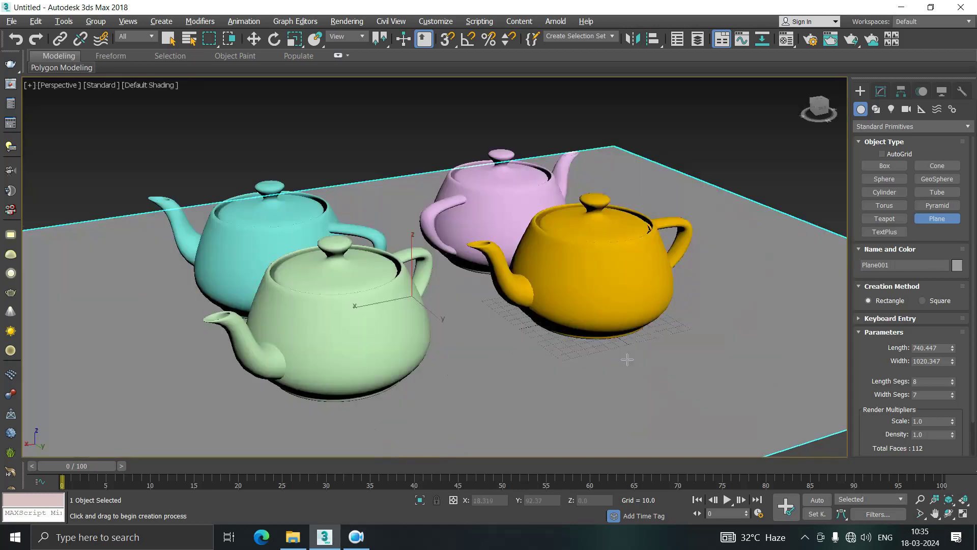
{"action": "key", "text": "alt+w"}
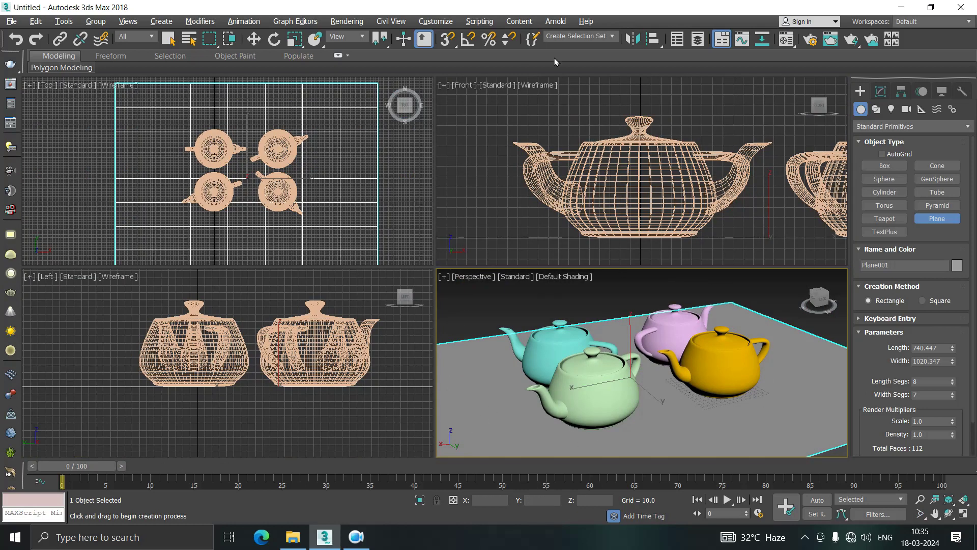
- Maximize the Front view, zoom it, then restore the four-view layout
{"action": "right_click", "coordinate": [523, 136]}
{"action": "key", "text": "alt+w"}
{"action": "scroll", "coordinate": [458, 244], "scroll_direction": "down", "scroll_amount": 5}
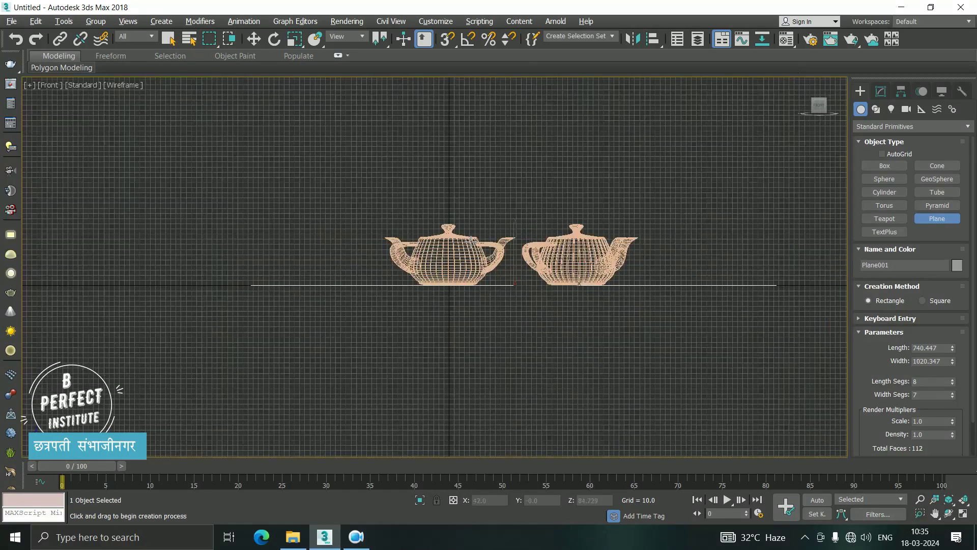
{"action": "scroll", "coordinate": [481, 240], "scroll_direction": "up", "scroll_amount": 2}
{"action": "key", "text": "alt+w"}
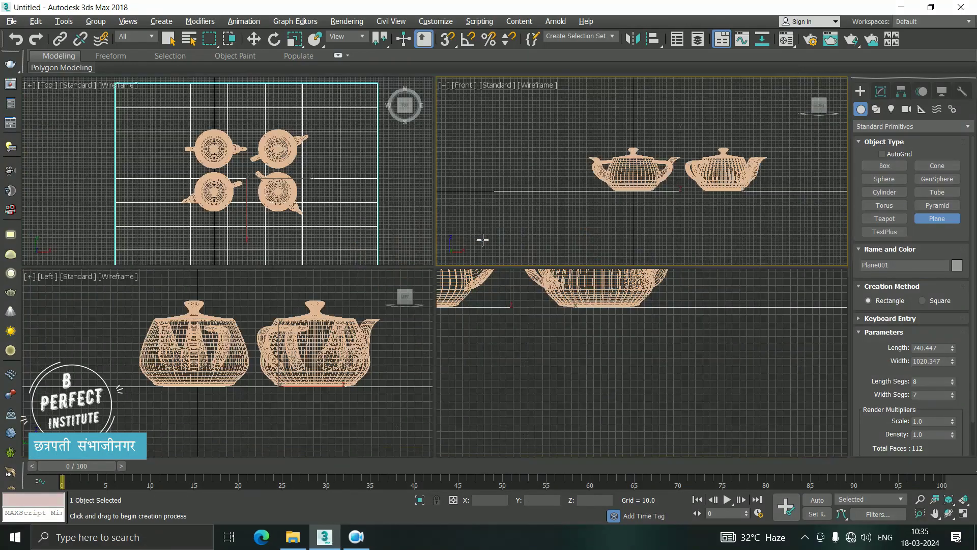
{"action": "scroll", "coordinate": [221, 348], "scroll_direction": "up", "scroll_amount": 1}
{"action": "scroll", "coordinate": [221, 349], "scroll_direction": "up", "scroll_amount": 2}
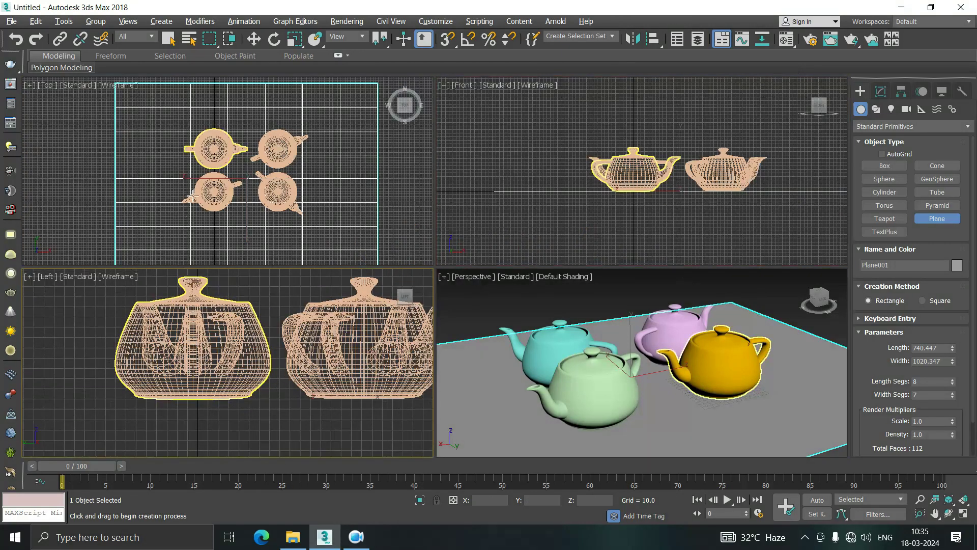
- Clear the selection, pan the Perspective view, and bring up the File menu's New options
{"action": "left_click", "coordinate": [642, 219]}
{"action": "scroll", "coordinate": [219, 427], "scroll_direction": "down", "scroll_amount": 1}
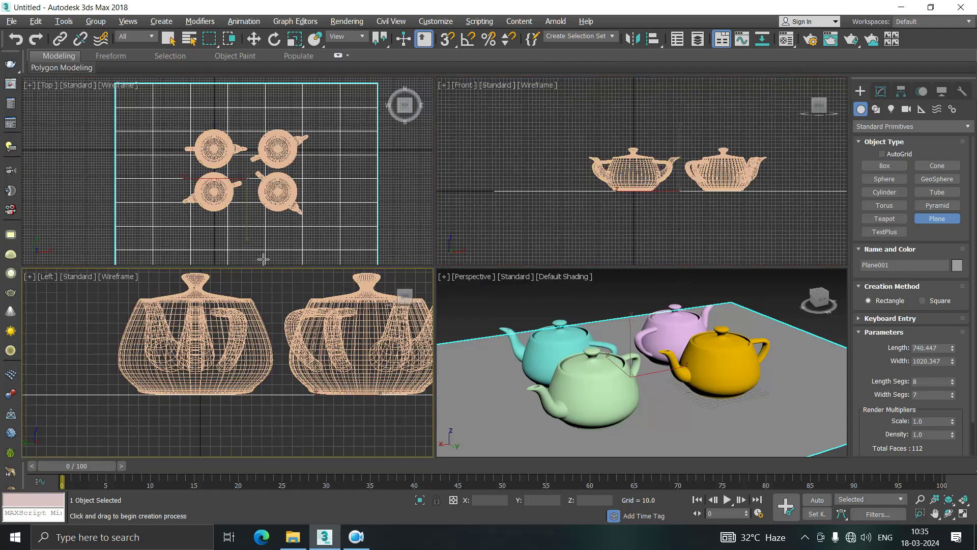
{"action": "left_click", "coordinate": [51, 148]}
{"action": "left_click", "coordinate": [255, 40]}
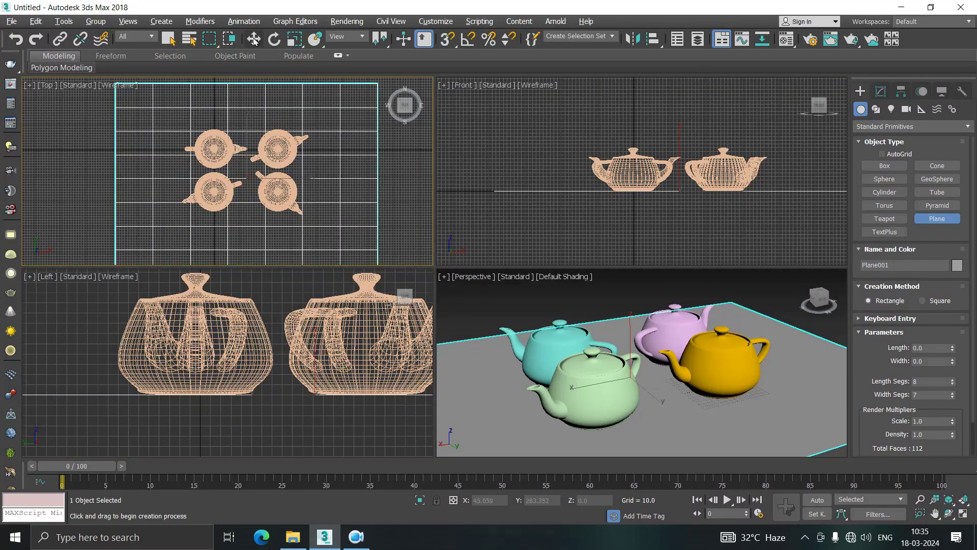
{"action": "left_click", "coordinate": [59, 199]}
{"action": "middle_click_drag", "start_coordinate": [553, 375], "coordinate": [537, 377]}
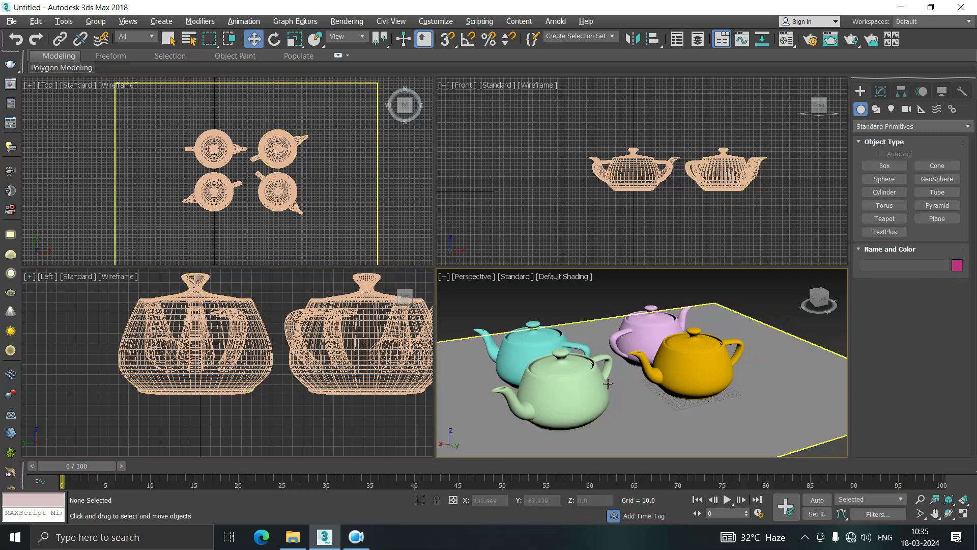
{"action": "middle_click_drag", "start_coordinate": [607, 383], "coordinate": [639, 386]}
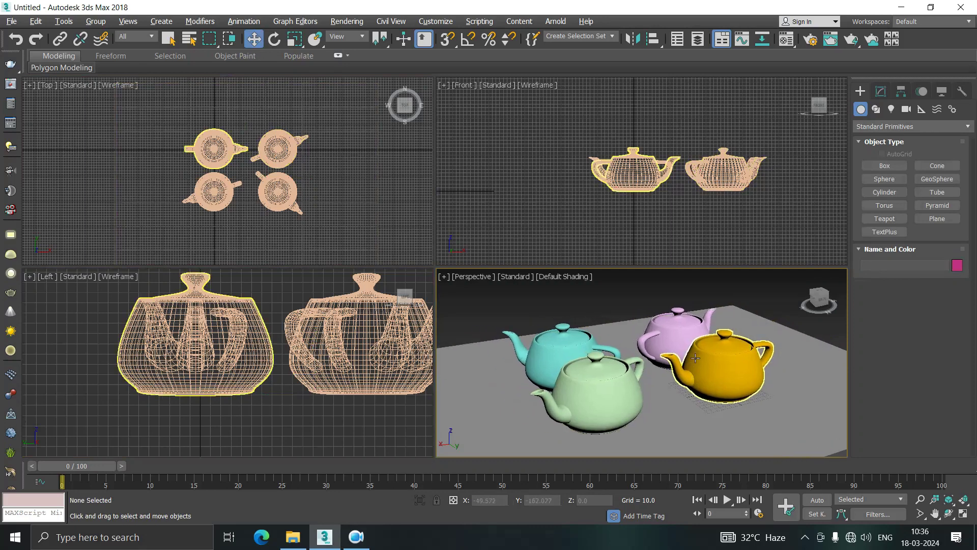
{"action": "left_click", "coordinate": [11, 22]}
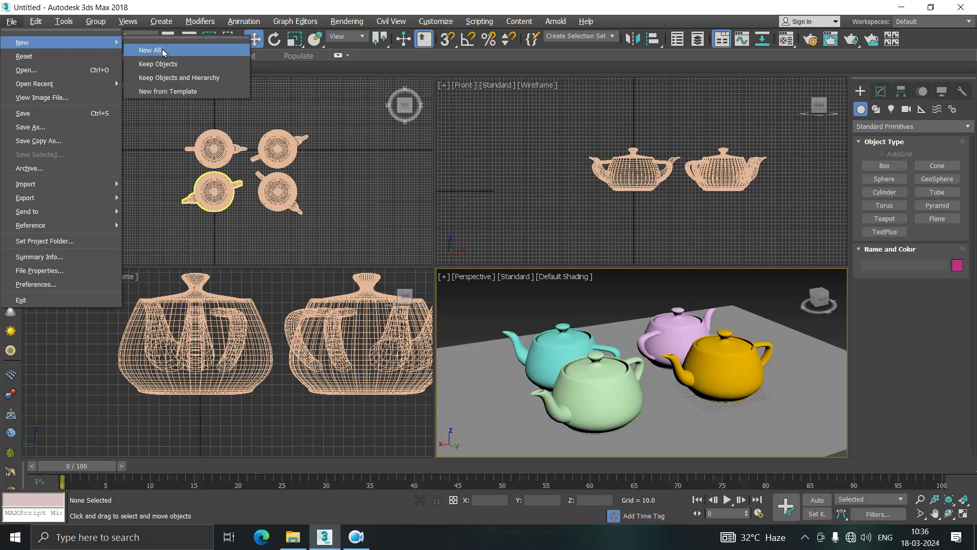
- Start a New All scene, discarding the teapot scene without saving
{"action": "left_click", "coordinate": [163, 51]}
{"action": "left_click", "coordinate": [479, 289]}
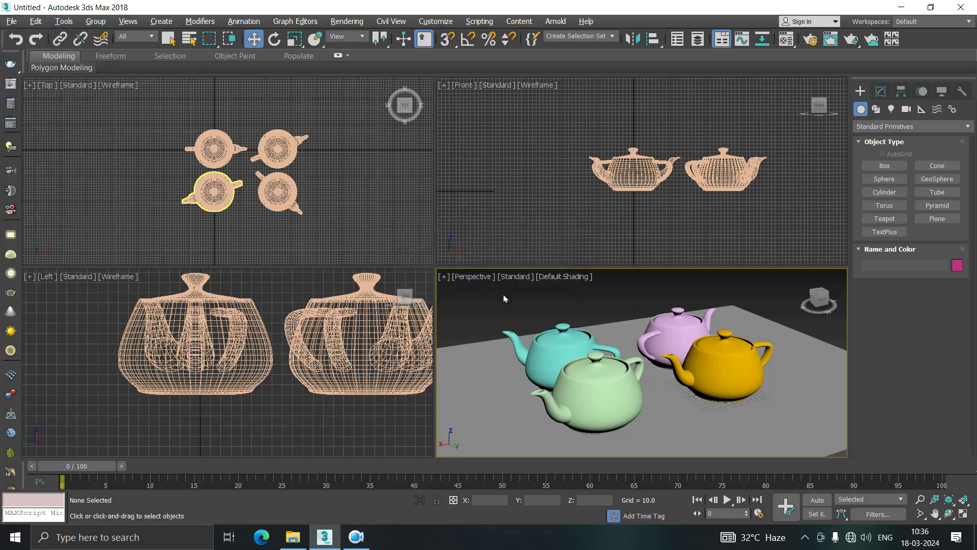
{"action": "scroll", "coordinate": [718, 390], "scroll_direction": "up", "scroll_amount": 3}
{"action": "scroll", "coordinate": [651, 407], "scroll_direction": "up", "scroll_amount": 2}
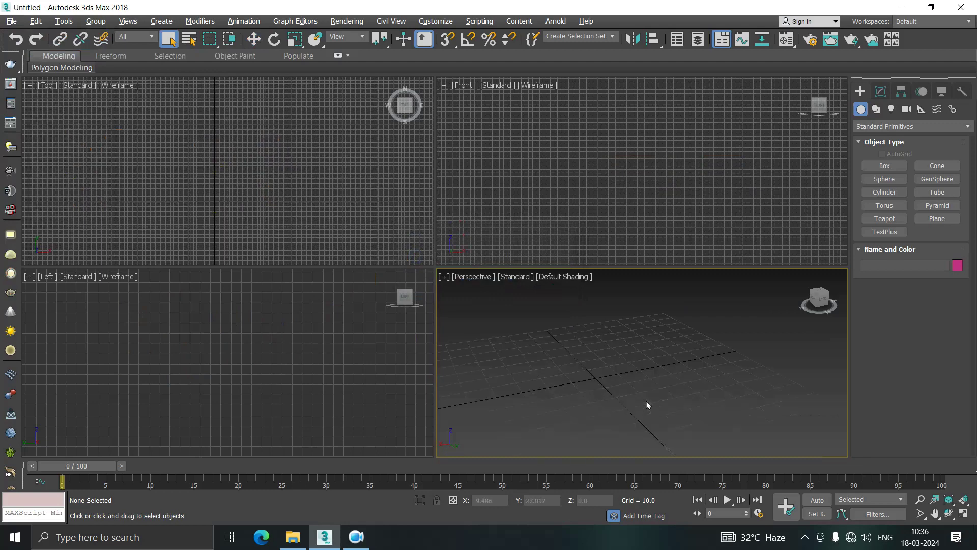
{"action": "scroll", "coordinate": [271, 183], "scroll_direction": "down", "scroll_amount": 3}
{"action": "scroll", "coordinate": [266, 176], "scroll_direction": "up", "scroll_amount": 5}
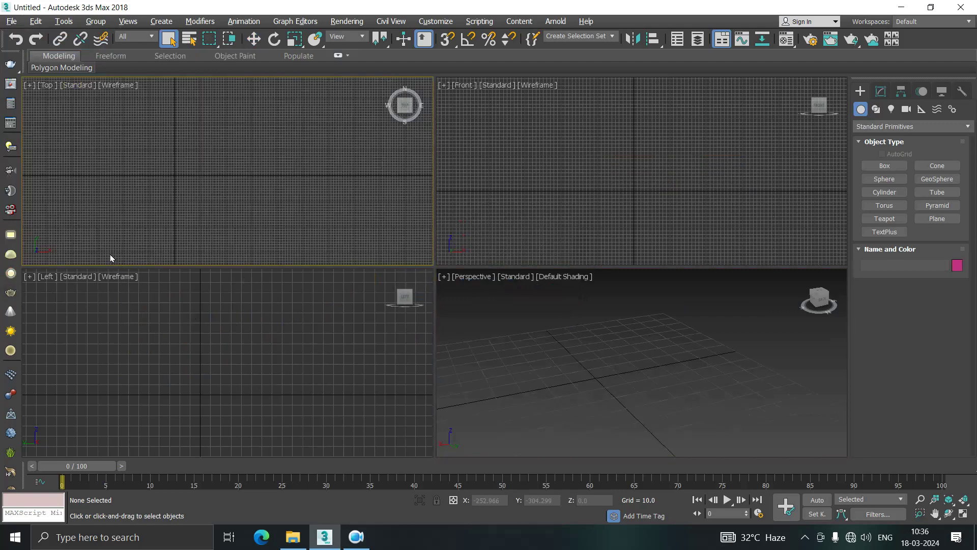
- Zoom and pan the empty Perspective, Top and Left viewports
{"action": "scroll", "coordinate": [545, 310], "scroll_direction": "up", "scroll_amount": 1}
{"action": "scroll", "coordinate": [524, 294], "scroll_direction": "up", "scroll_amount": 4}
{"action": "scroll", "coordinate": [520, 305], "scroll_direction": "down", "scroll_amount": 2}
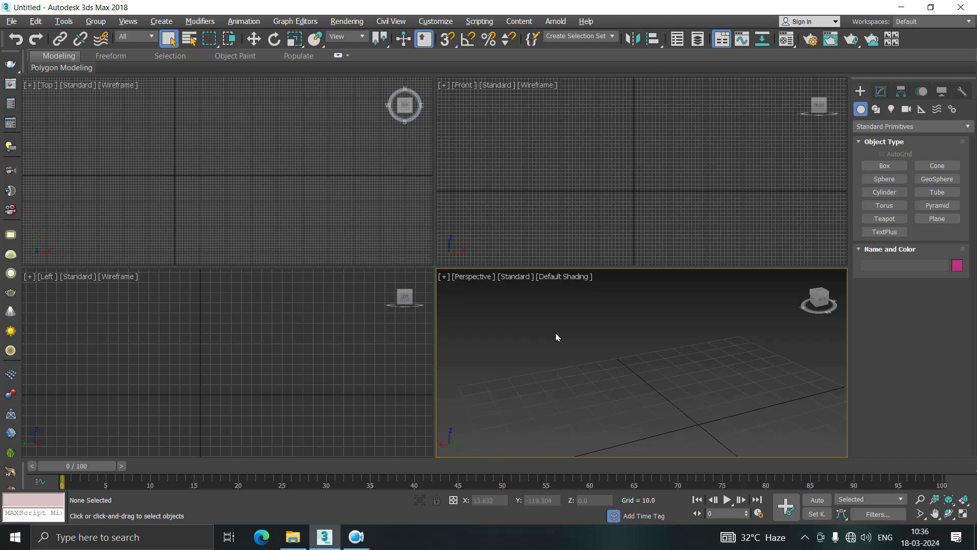
{"action": "middle_click_drag", "start_coordinate": [696, 412], "coordinate": [655, 388]}
{"action": "left_click", "coordinate": [211, 148]}
{"action": "scroll", "coordinate": [240, 168], "scroll_direction": "down", "scroll_amount": 2}
{"action": "scroll", "coordinate": [245, 166], "scroll_direction": "down", "scroll_amount": 2}
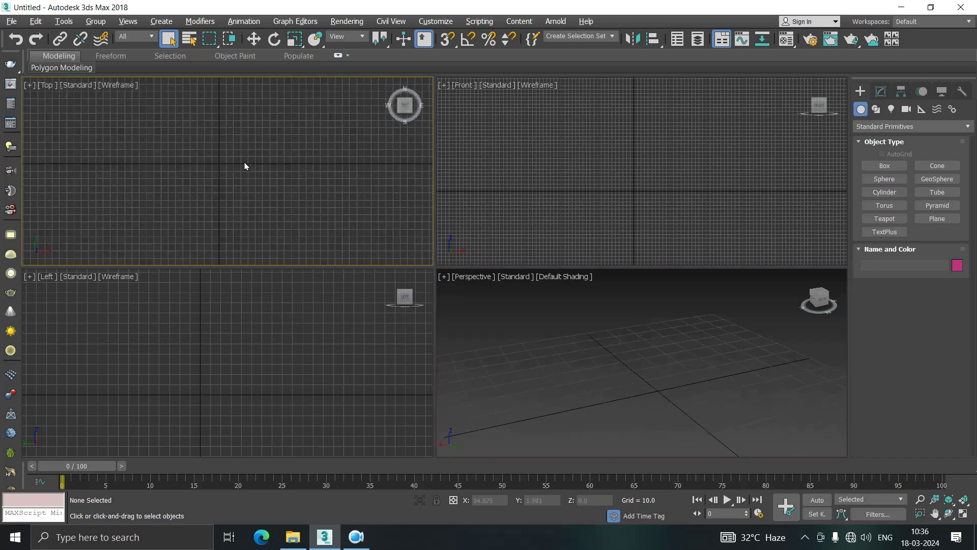
{"action": "middle_click_drag", "start_coordinate": [213, 378], "coordinate": [192, 376]}
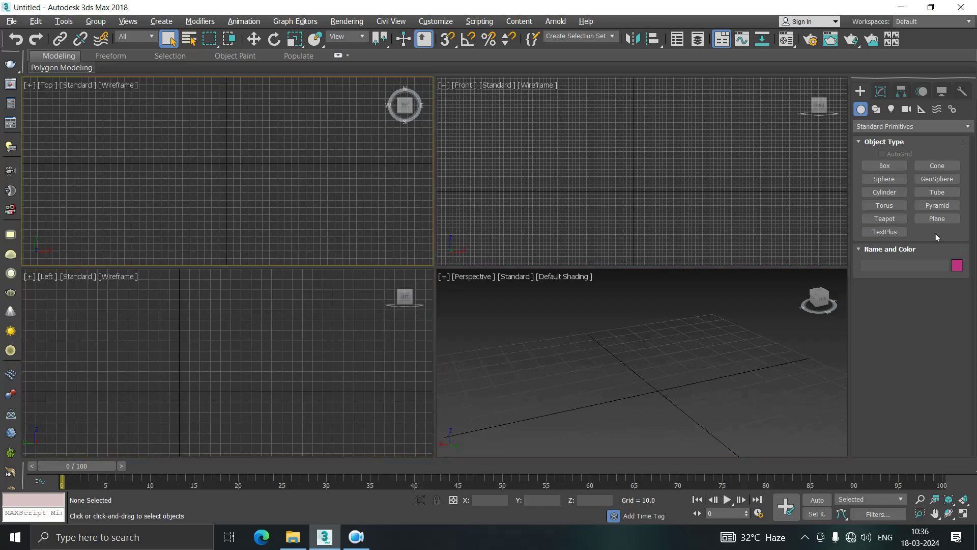
- Create a teapot at the centre of the Top viewport and nudge it along X and Y
{"action": "left_click", "coordinate": [890, 220]}
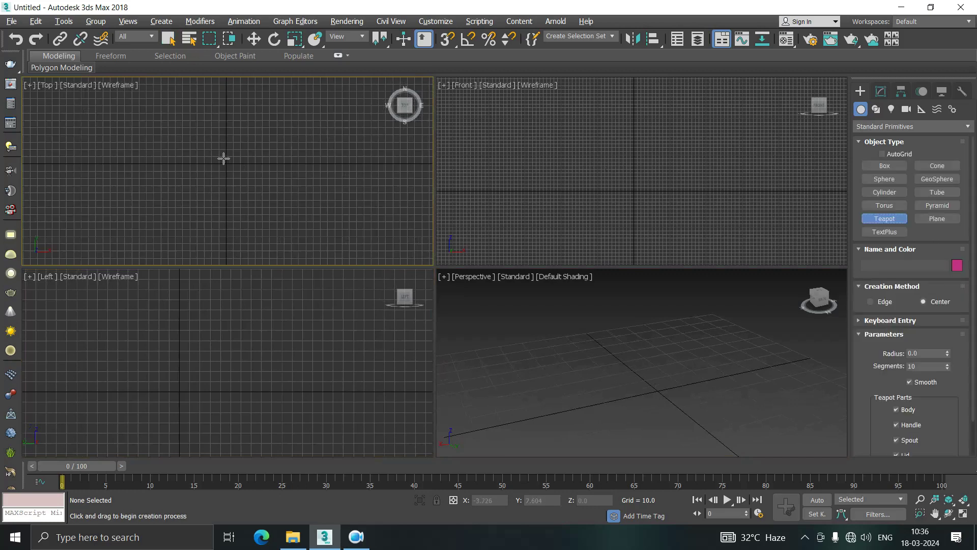
{"action": "left_click_drag", "start_coordinate": [225, 164], "coordinate": [245, 151]}
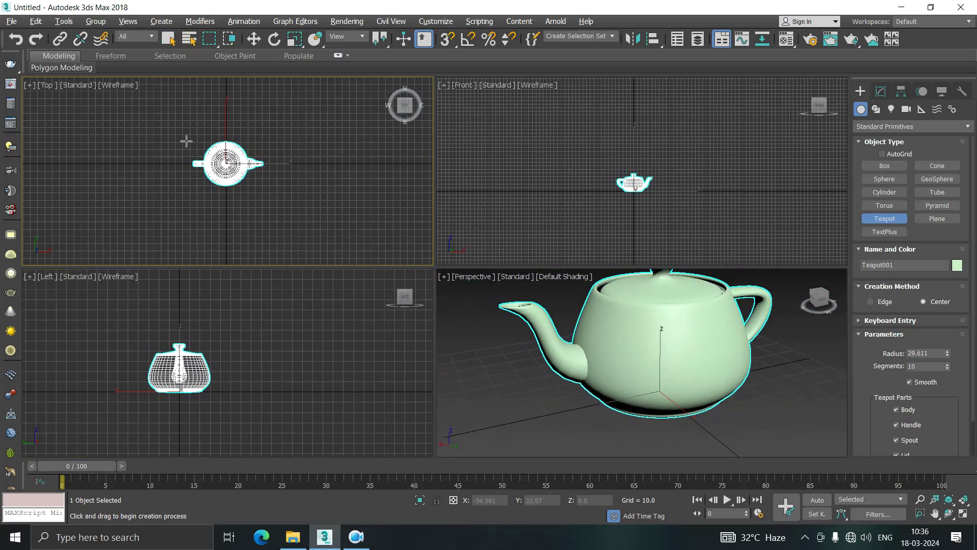
{"action": "left_click", "coordinate": [254, 40]}
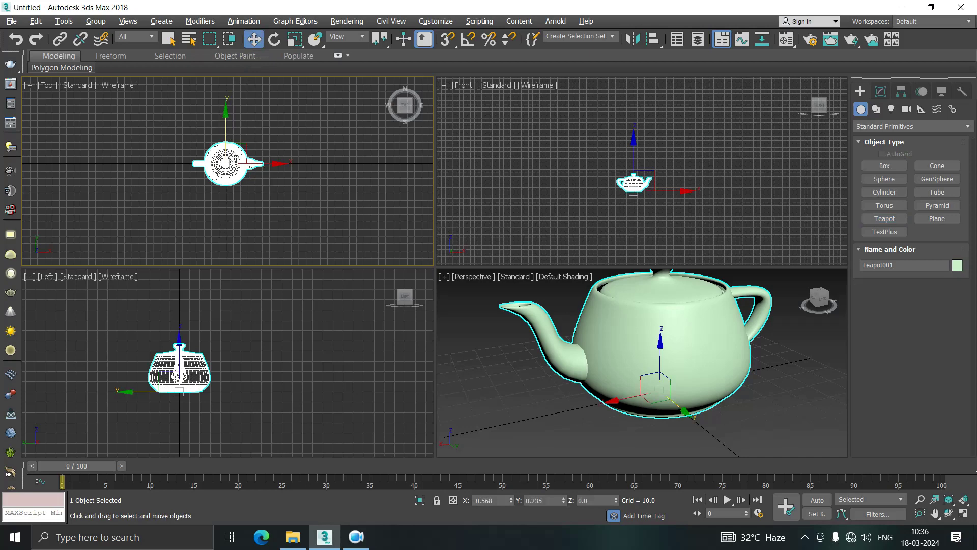
{"action": "mouse_move", "coordinate": [278, 164]}
{"action": "left_mouse_down"}
{"action": "mouse_move", "coordinate": [294, 174]}
{"action": "mouse_move", "coordinate": [275, 174]}
{"action": "left_mouse_up"}
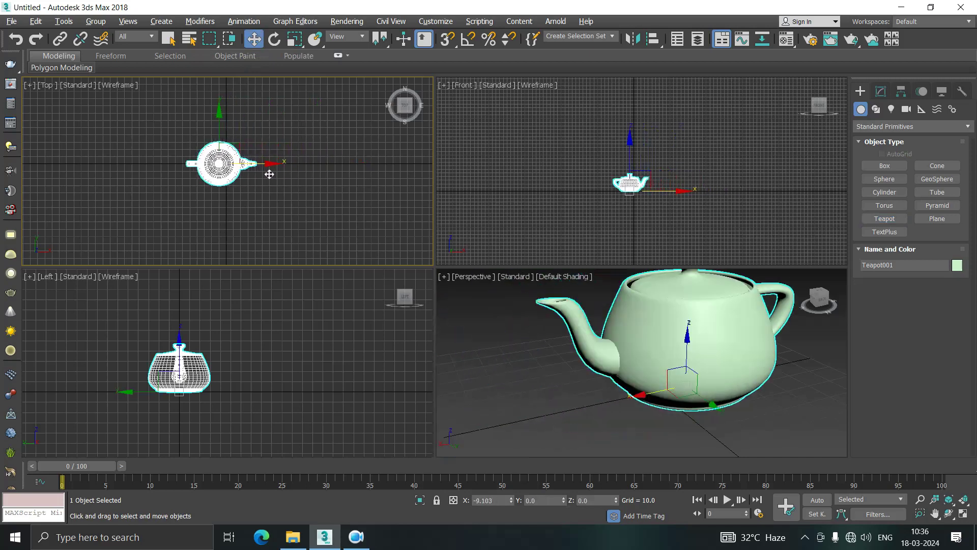
{"action": "left_click_drag", "start_coordinate": [220, 124], "coordinate": [221, 121]}
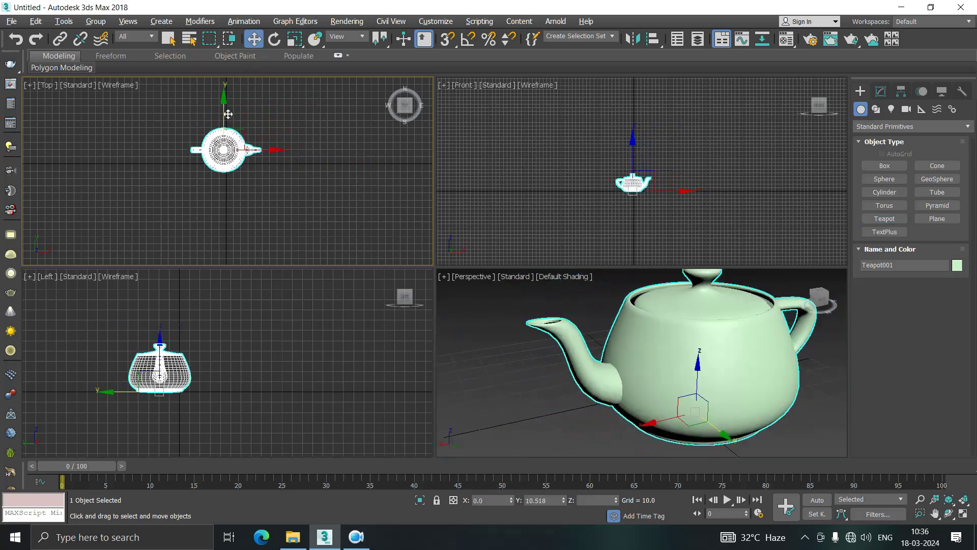
- Reset the teapot's Z position to 0 so it rests on the ground
{"action": "middle_click_drag", "start_coordinate": [688, 166], "coordinate": [691, 170]}
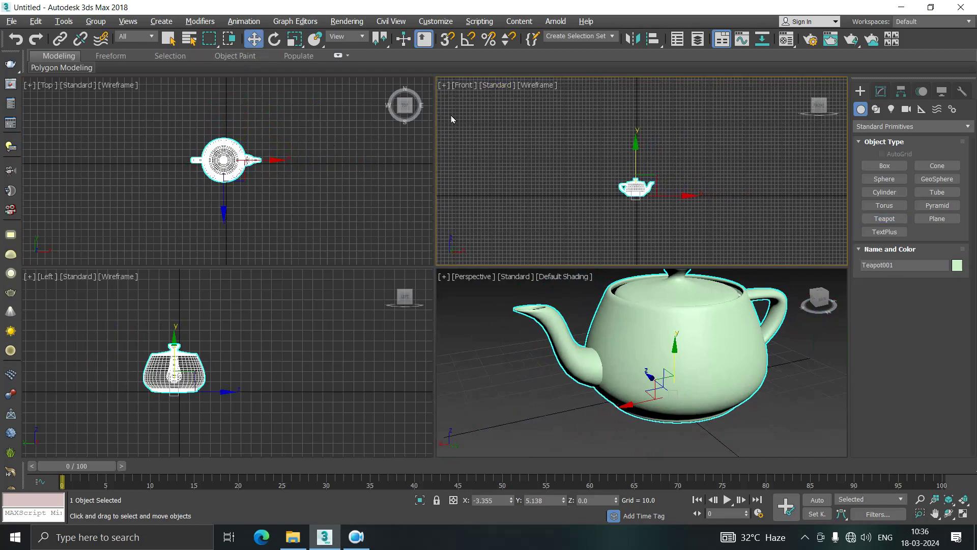
{"action": "left_click_drag", "start_coordinate": [632, 160], "coordinate": [634, 154]}
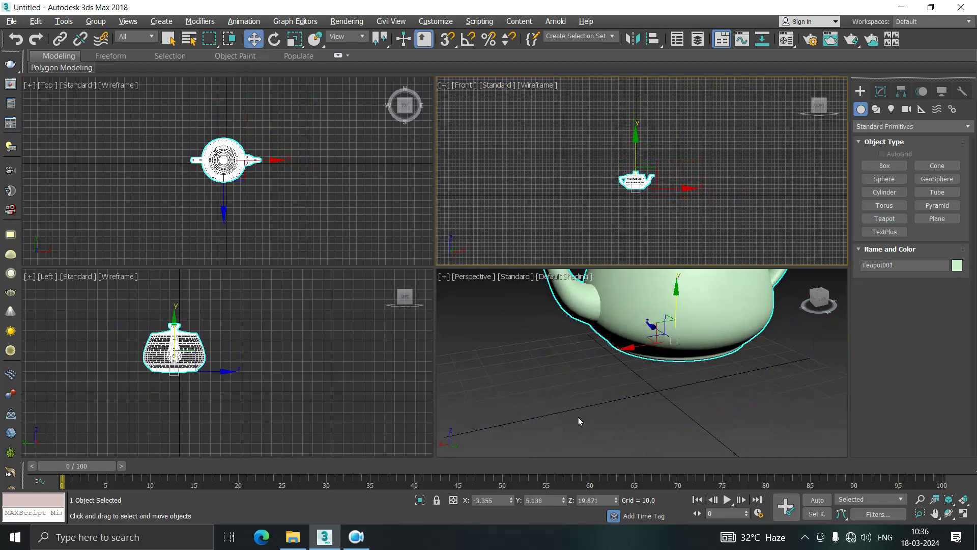
{"action": "right_click", "coordinate": [616, 503]}
{"action": "scroll", "coordinate": [621, 252], "scroll_direction": "up", "scroll_amount": 2}
{"action": "scroll", "coordinate": [637, 245], "scroll_direction": "up", "scroll_amount": 5}
{"action": "scroll", "coordinate": [657, 236], "scroll_direction": "down", "scroll_amount": 5}
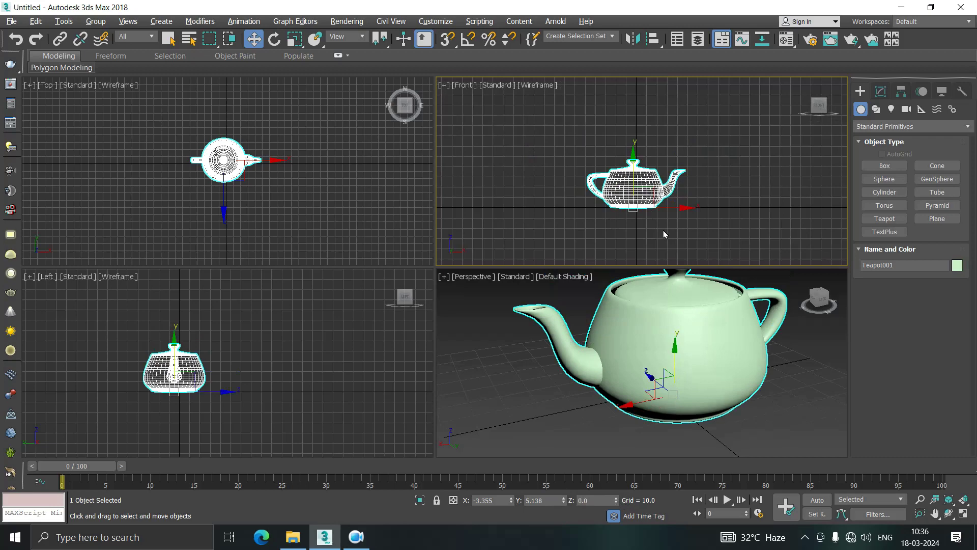
{"action": "scroll", "coordinate": [305, 158], "scroll_direction": "up", "scroll_amount": 3}
{"action": "scroll", "coordinate": [263, 160], "scroll_direction": "down", "scroll_amount": 3}
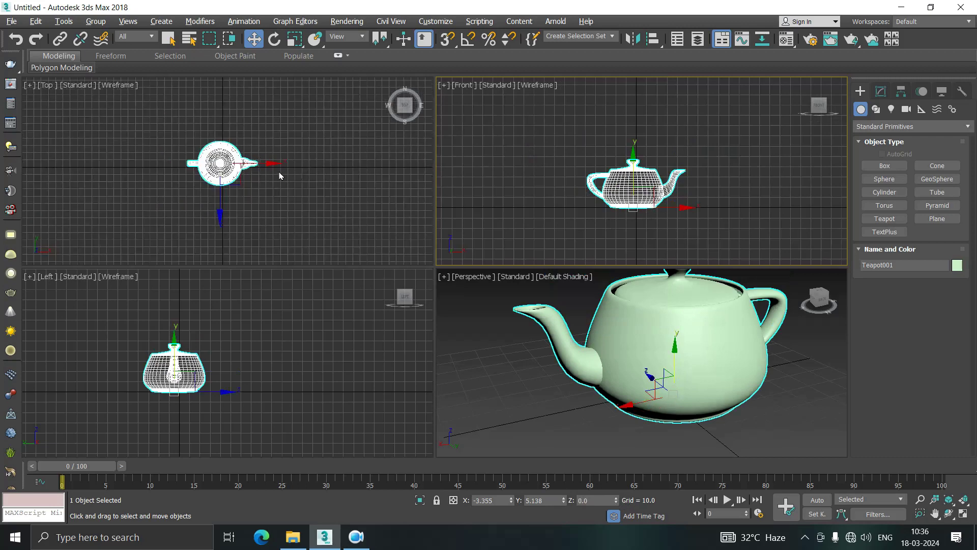
{"action": "left_click", "coordinate": [264, 164]}
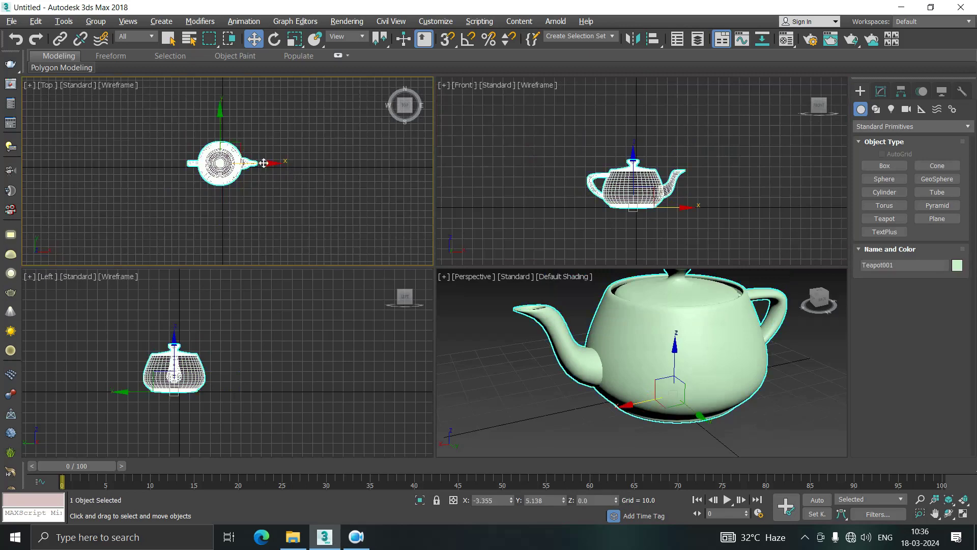
{"action": "left_click_drag", "start_coordinate": [271, 163], "coordinate": [354, 163], "text": "shift"}
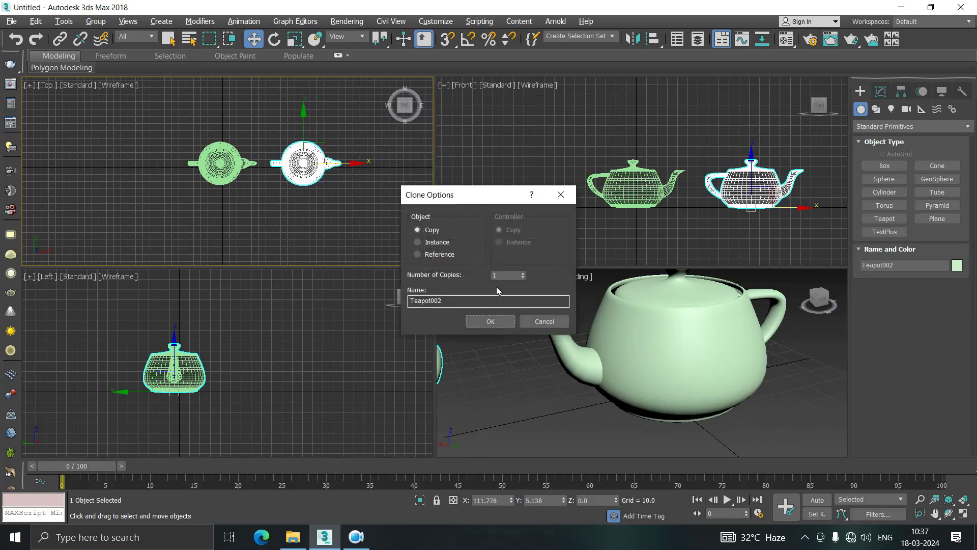
{"action": "left_click", "coordinate": [497, 320]}
{"action": "left_click_drag", "start_coordinate": [337, 207], "coordinate": [204, 132]}
{"action": "left_click_drag", "start_coordinate": [265, 116], "coordinate": [266, 178], "text": "shift"}
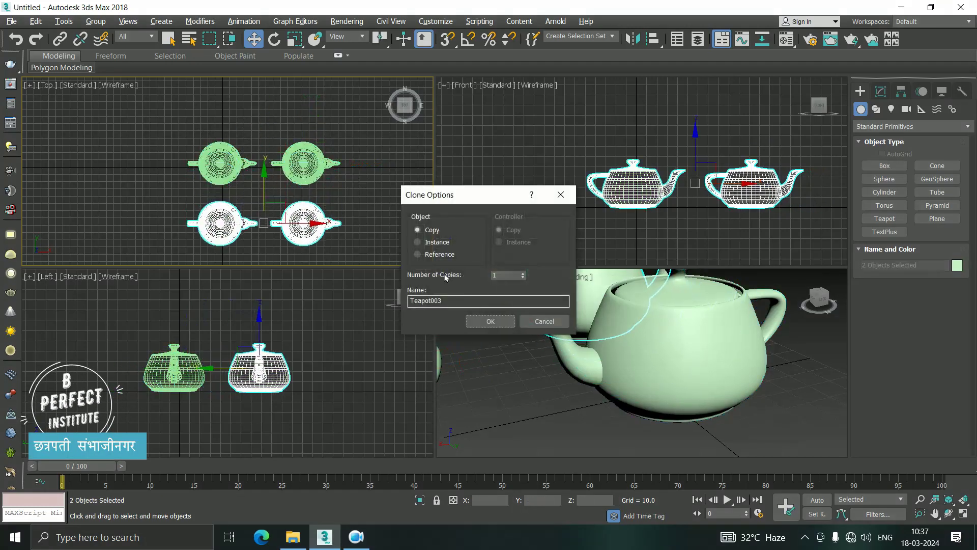
{"action": "left_click", "coordinate": [490, 319]}
{"action": "middle_click_drag", "start_coordinate": [326, 206], "coordinate": [288, 186]}
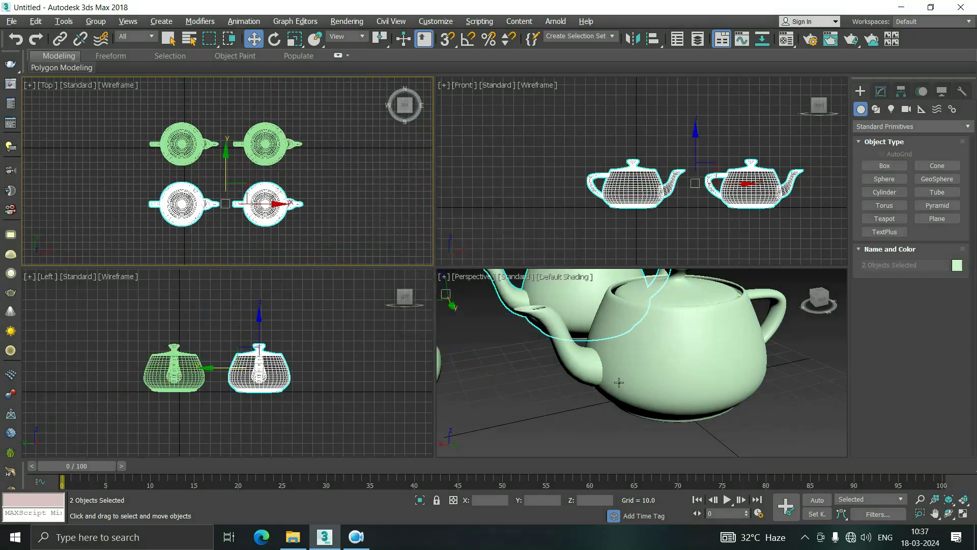
{"action": "scroll", "coordinate": [622, 387], "scroll_direction": "down", "scroll_amount": 3}
{"action": "scroll", "coordinate": [622, 387], "scroll_direction": "down", "scroll_amount": 5}
{"action": "scroll", "coordinate": [605, 239], "scroll_direction": "down", "scroll_amount": 3}
{"action": "scroll", "coordinate": [605, 239], "scroll_direction": "up", "scroll_amount": 3}
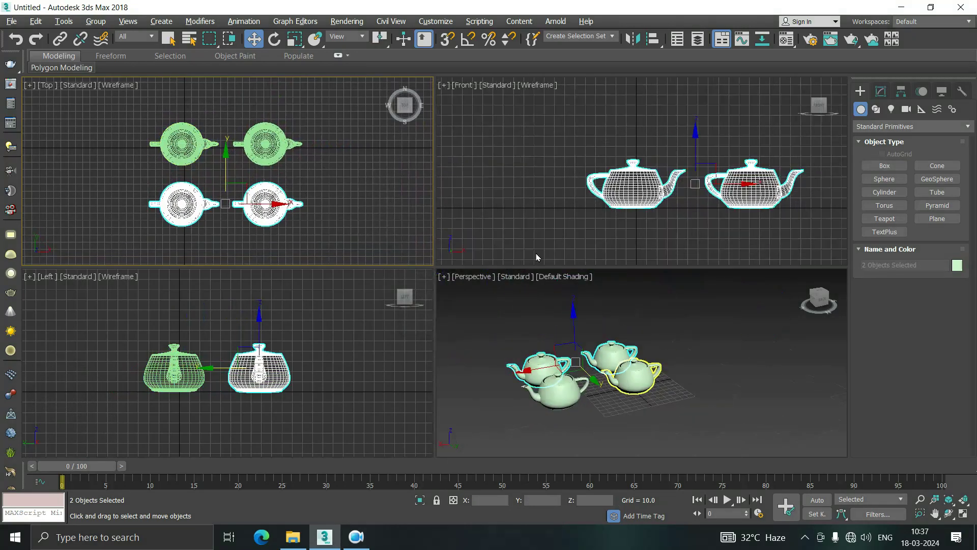
{"action": "middle_click_drag", "start_coordinate": [324, 367], "coordinate": [317, 347]}
{"action": "scroll", "coordinate": [274, 323], "scroll_direction": "up", "scroll_amount": 2}
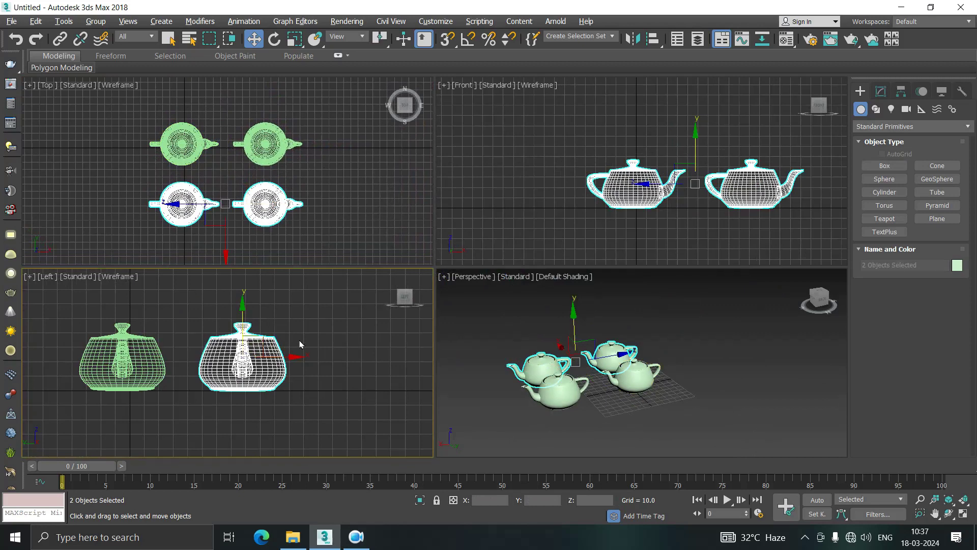
{"action": "key", "text": "alt+w"}
{"action": "key", "text": "alt+w"}
{"action": "key", "text": "alt+w"}
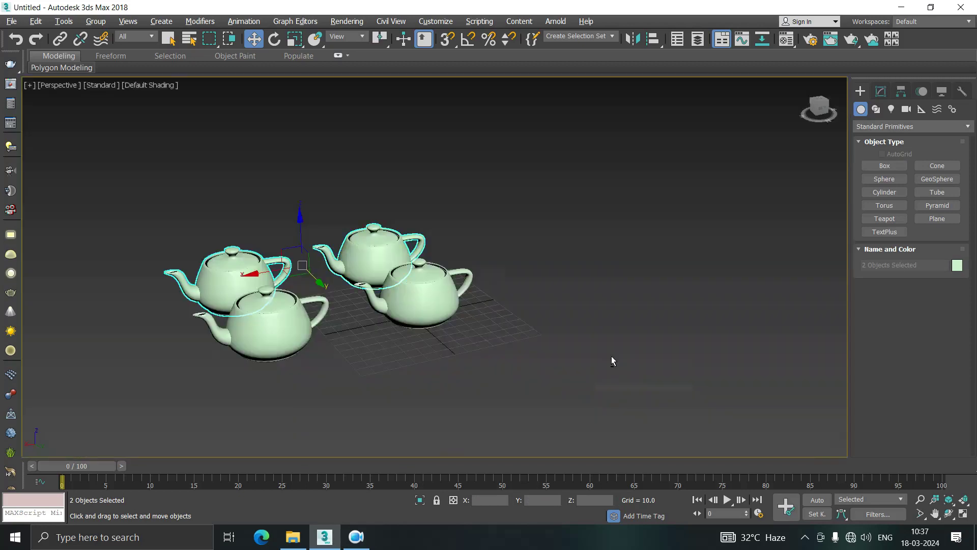
{"action": "key", "text": "alt+w"}
{"action": "scroll", "coordinate": [585, 349], "scroll_direction": "up", "scroll_amount": 5}
{"action": "scroll", "coordinate": [585, 349], "scroll_direction": "down", "scroll_amount": 5}
{"action": "scroll", "coordinate": [601, 336], "scroll_direction": "up", "scroll_amount": 2}
{"action": "scroll", "coordinate": [620, 323], "scroll_direction": "up", "scroll_amount": 2}
- Rotate Teapot001 90° about Z, then test-rotate Teapot002 and undo it
{"action": "left_click", "coordinate": [274, 39]}
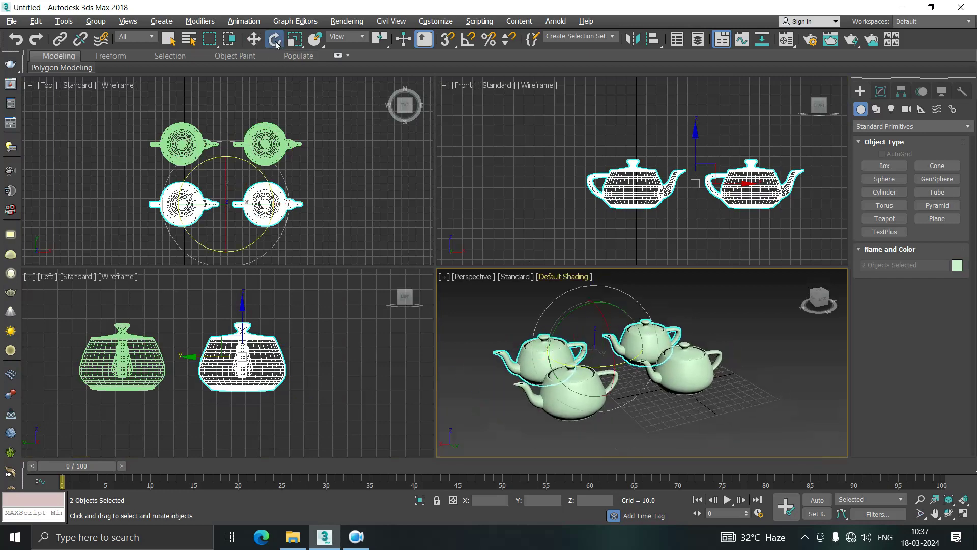
{"action": "left_click", "coordinate": [686, 384]}
{"action": "mouse_move", "coordinate": [686, 387]}
{"action": "left_mouse_down"}
{"action": "mouse_move", "coordinate": [661, 404]}
{"action": "mouse_move", "coordinate": [752, 414]}
{"action": "left_mouse_up"}
{"action": "left_click", "coordinate": [558, 386]}
{"action": "mouse_move", "coordinate": [560, 427]}
{"action": "left_mouse_down"}
{"action": "mouse_move", "coordinate": [637, 423]}
{"action": "mouse_move", "coordinate": [627, 421]}
{"action": "left_mouse_up"}
{"action": "key", "text": "ctrl+z"}
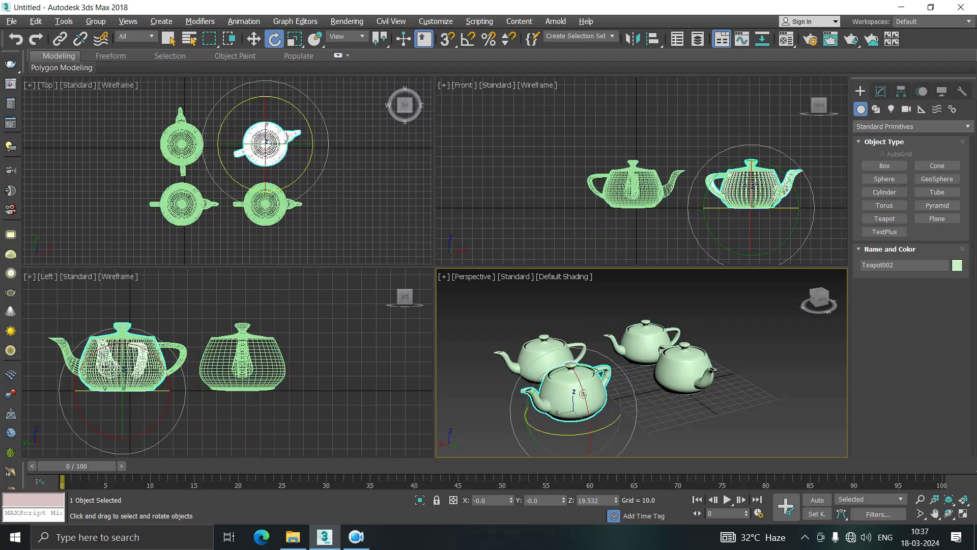
- Test uniform and non-uniform scaling on Teapot002 and Teapot004, undoing each change
{"action": "left_click", "coordinate": [294, 39]}
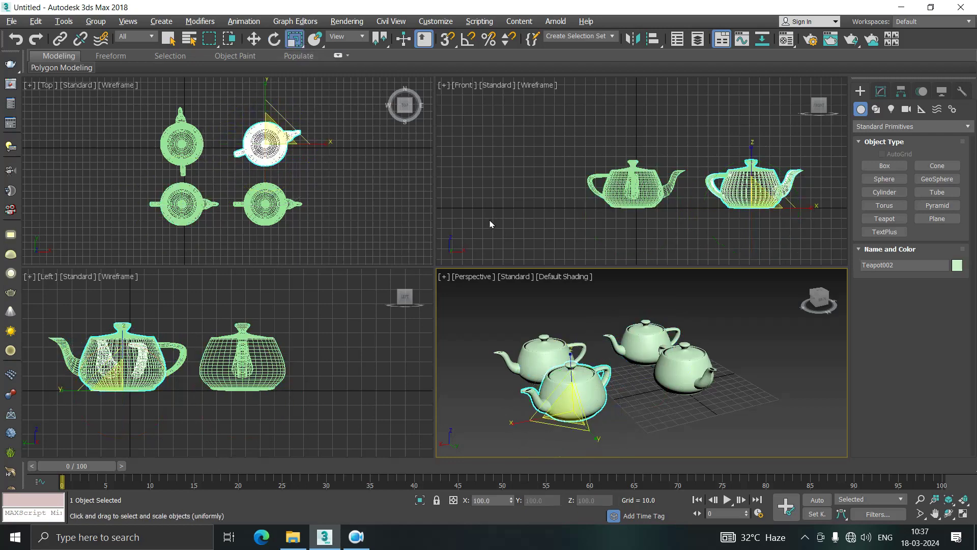
{"action": "left_click_drag", "start_coordinate": [572, 402], "coordinate": [594, 310]}
{"action": "key", "text": "ctrl+z"}
{"action": "key", "text": "r"}
{"action": "left_click_drag", "start_coordinate": [599, 438], "coordinate": [575, 387]}
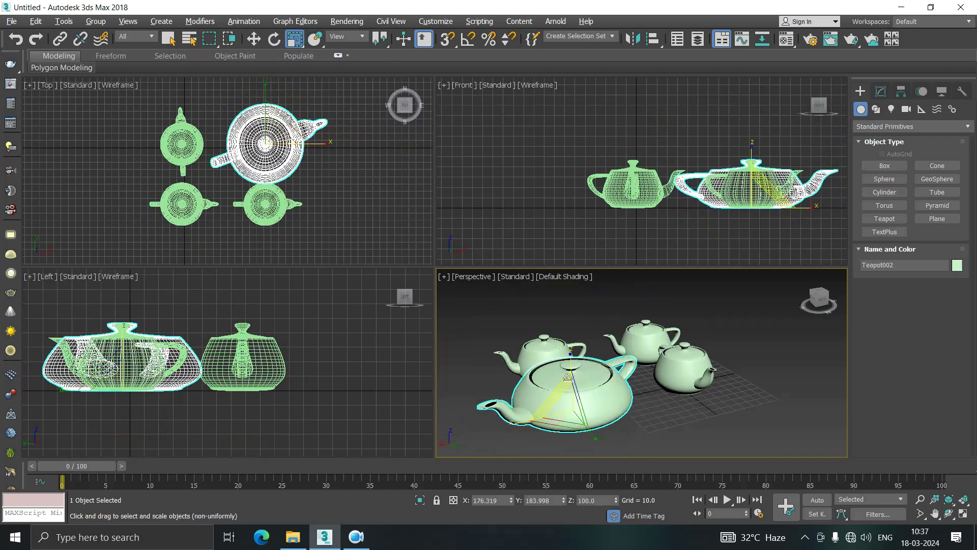
{"action": "left_click_drag", "start_coordinate": [545, 356], "coordinate": [562, 311]}
{"action": "key", "text": "ctrl+z"}
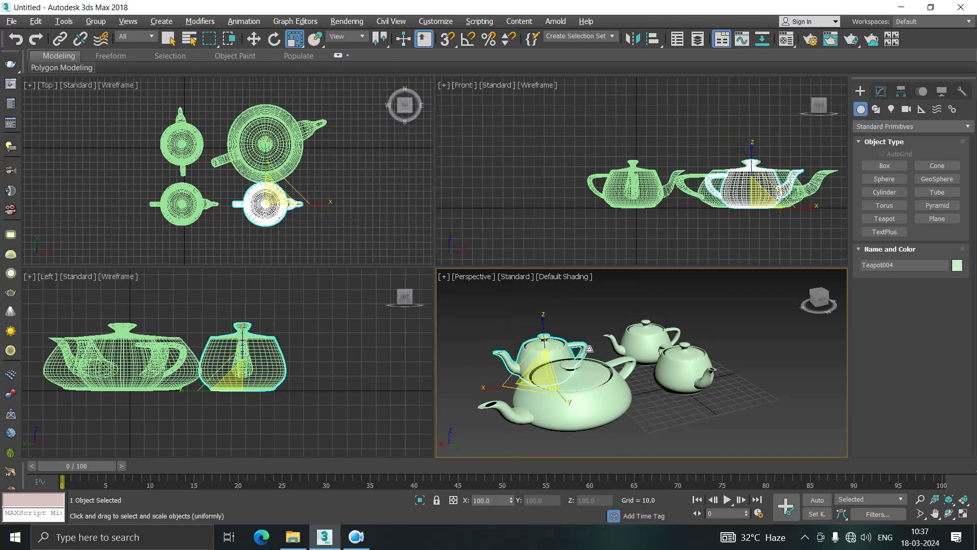
{"action": "key", "text": "ctrl+z"}
{"action": "key", "text": "ctrl+z"}
{"action": "key", "text": "ctrl+z"}
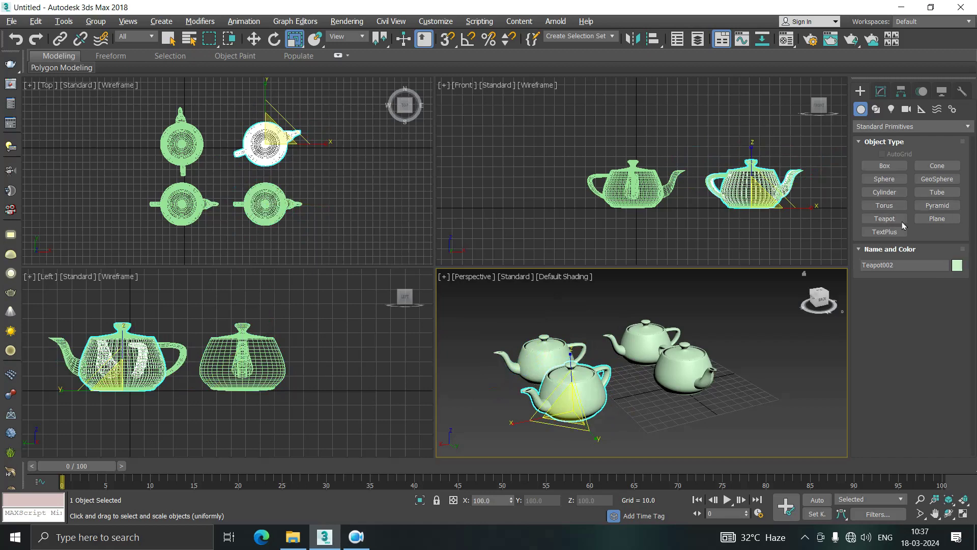
- Draw a plane around the four teapots in the Top viewport
{"action": "left_click", "coordinate": [936, 219]}
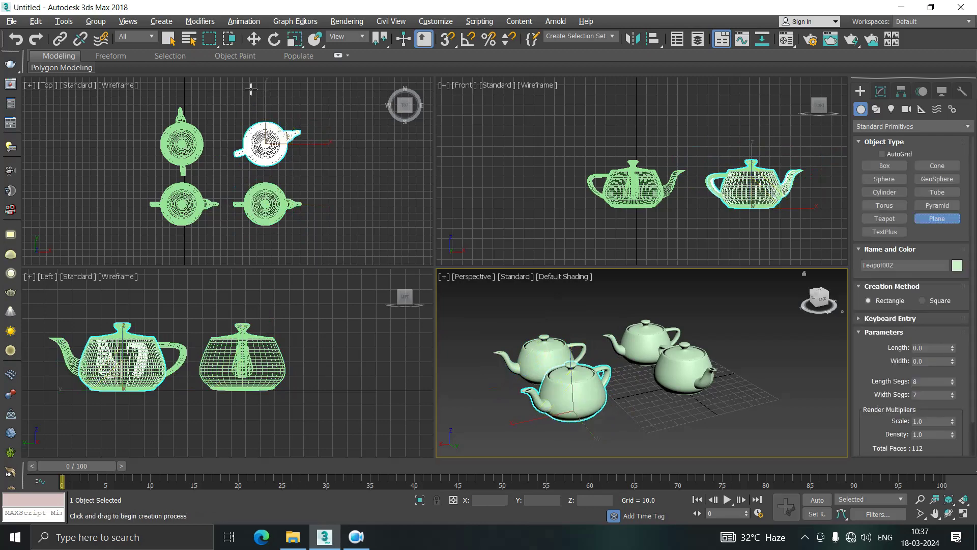
{"action": "scroll", "coordinate": [166, 140], "scroll_direction": "down", "scroll_amount": 3}
{"action": "scroll", "coordinate": [165, 140], "scroll_direction": "down", "scroll_amount": 1}
{"action": "left_click_drag", "start_coordinate": [119, 110], "coordinate": [260, 220]}
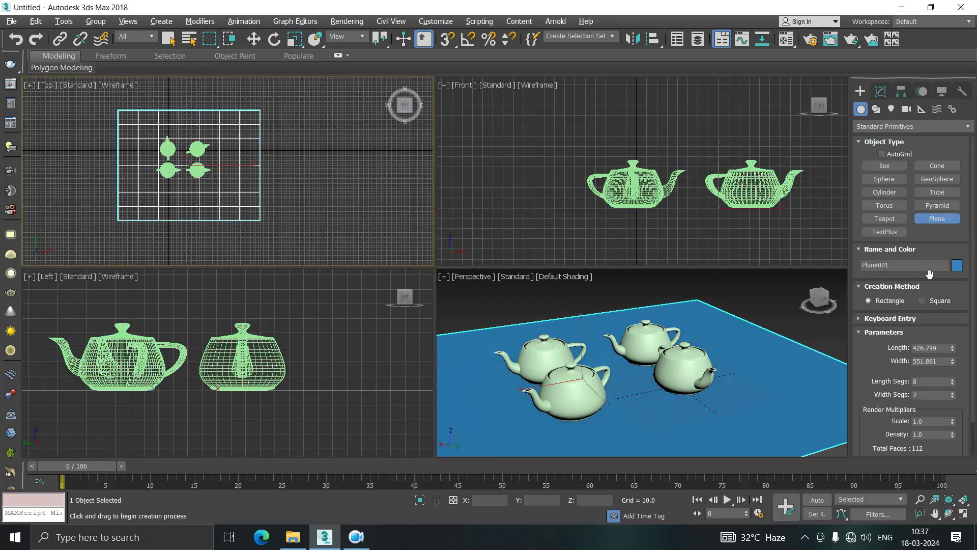
- Set the plane's object colour to grey
{"action": "left_click", "coordinate": [957, 266]}
{"action": "left_click", "coordinate": [509, 313]}
{"action": "left_click", "coordinate": [555, 337]}
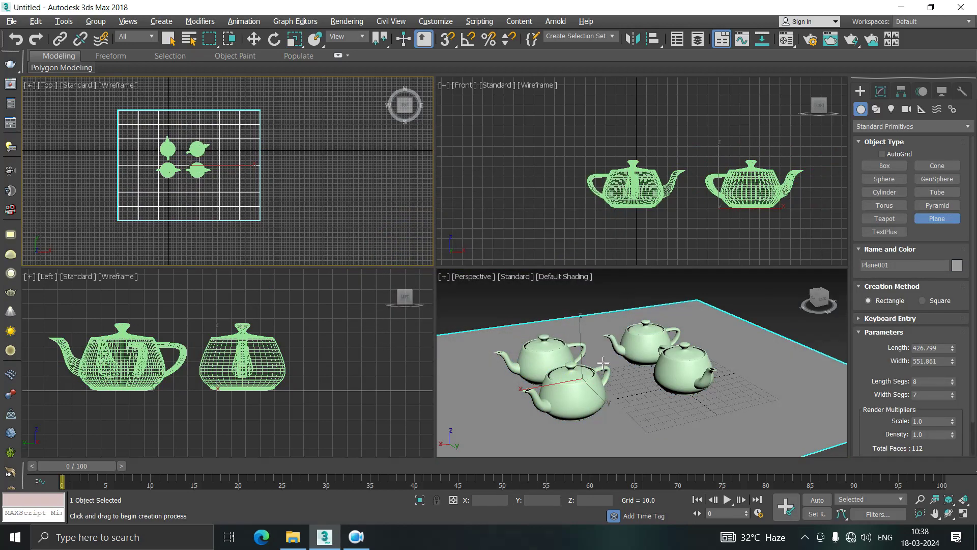
{"action": "scroll", "coordinate": [603, 361], "scroll_direction": "up", "scroll_amount": 3}
{"action": "scroll", "coordinate": [603, 362], "scroll_direction": "down", "scroll_amount": 4}
{"action": "scroll", "coordinate": [603, 362], "scroll_direction": "up", "scroll_amount": 1}
{"action": "middle_click_drag", "start_coordinate": [604, 361], "coordinate": [642, 353]}
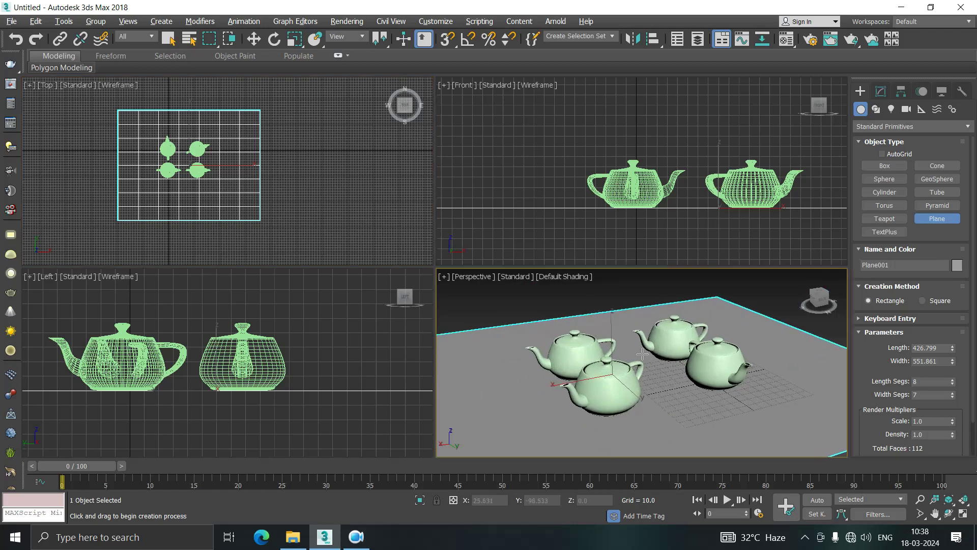
- Drag the cyan, yellow and pink Material #3 samples from the Material Editor onto the teapots
{"action": "left_click", "coordinate": [787, 45]}
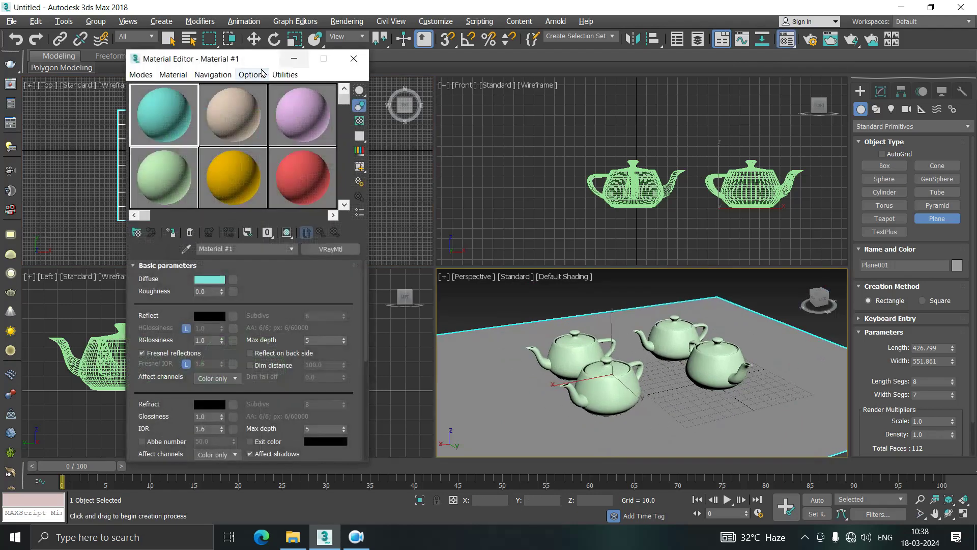
{"action": "mouse_move", "coordinate": [416, 259]}
{"action": "left_mouse_down"}
{"action": "mouse_move", "coordinate": [568, 340]}
{"action": "mouse_move", "coordinate": [671, 334]}
{"action": "left_mouse_up"}
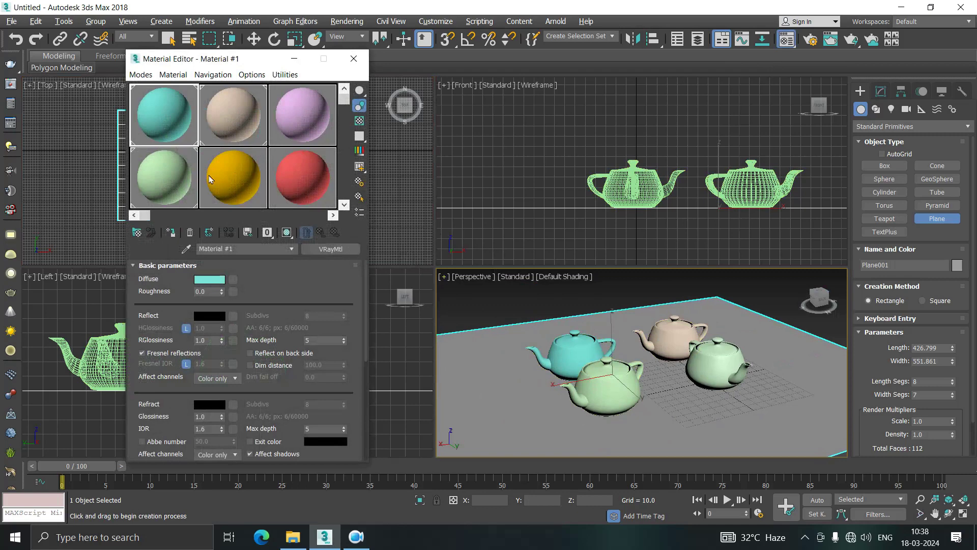
{"action": "left_click_drag", "start_coordinate": [233, 177], "coordinate": [715, 380]}
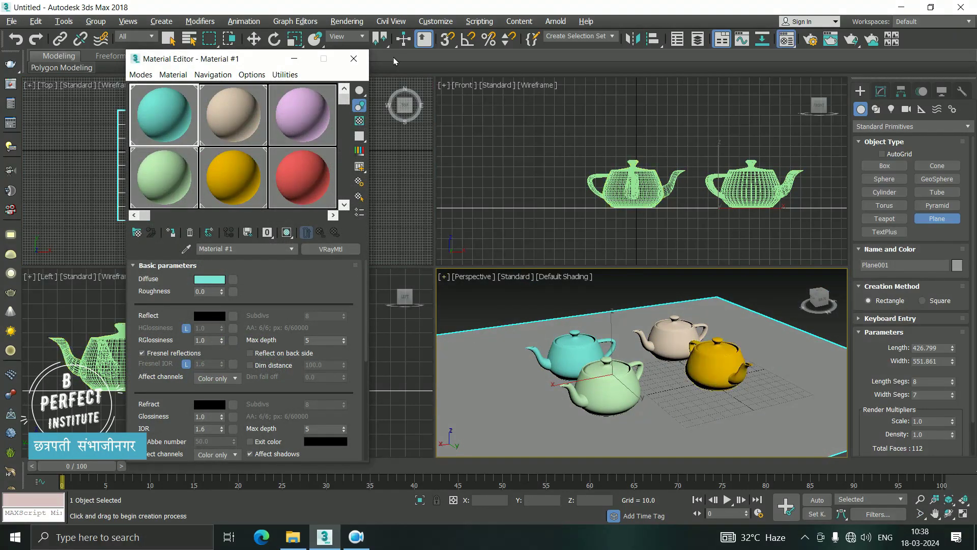
{"action": "left_click_drag", "start_coordinate": [305, 108], "coordinate": [608, 383]}
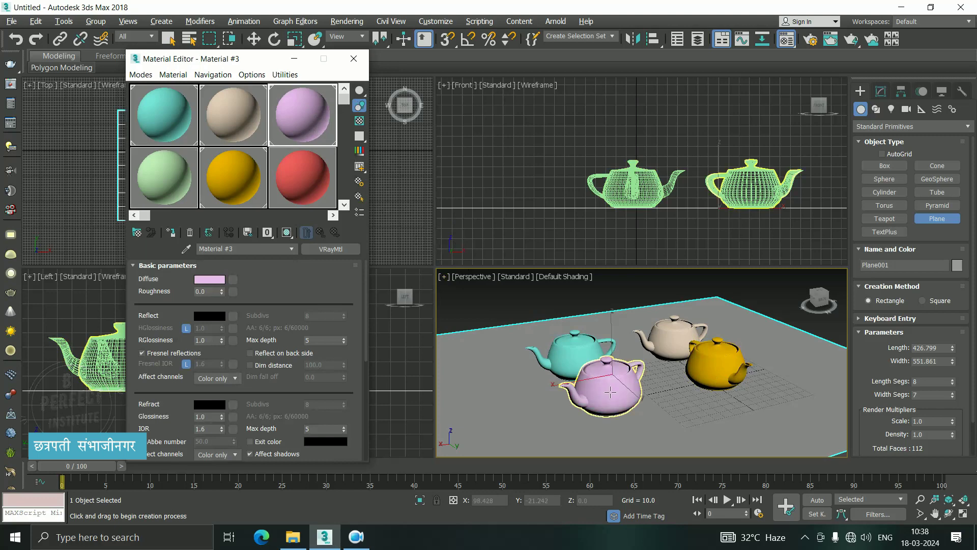
{"action": "left_click", "coordinate": [786, 41]}
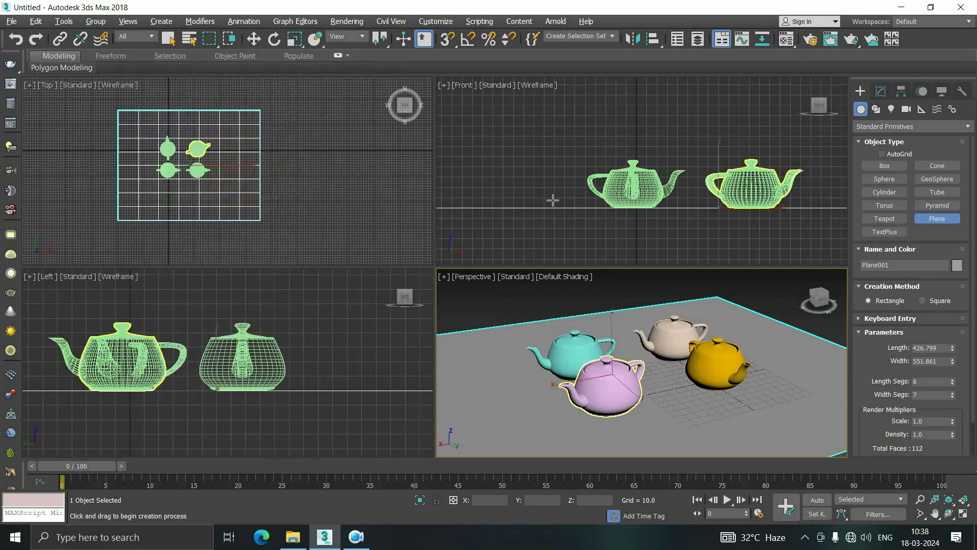
{"action": "key", "text": "m"}
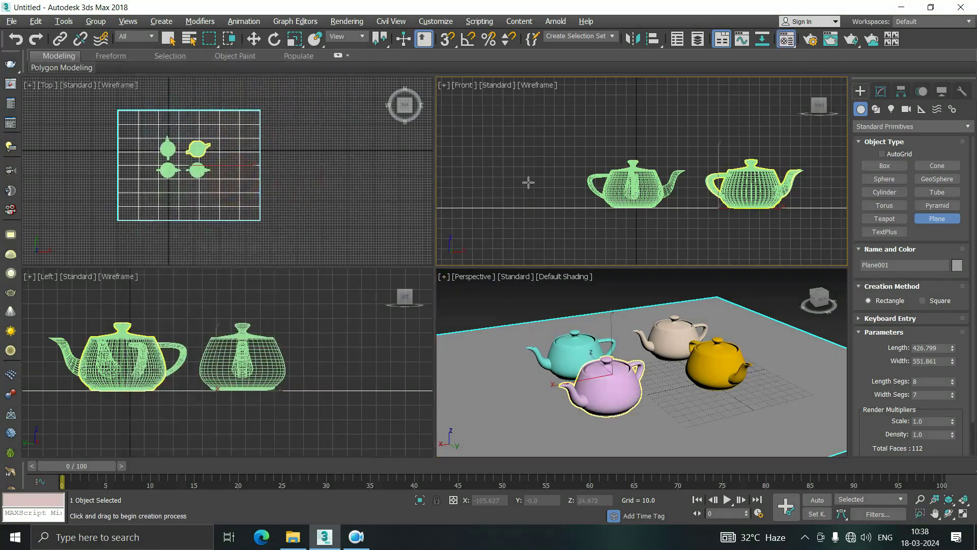
{"action": "left_click", "coordinate": [506, 177]}
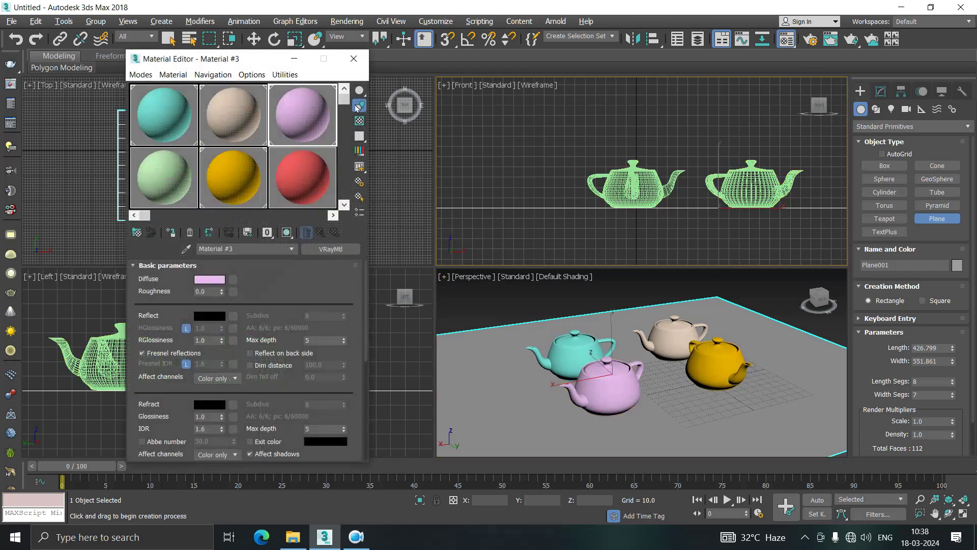
{"action": "left_click", "coordinate": [141, 75]}
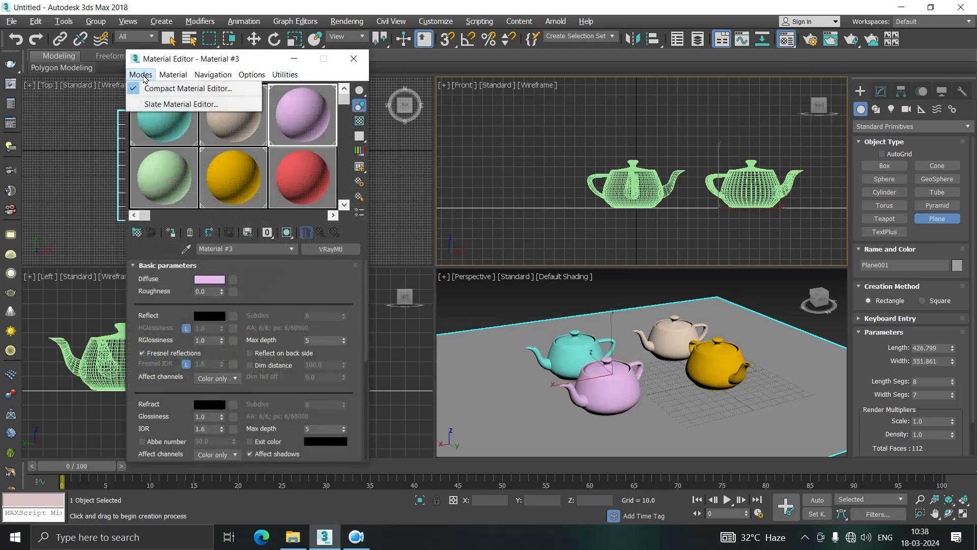
- Switch the Material Editor to Slate mode, back to Compact mode, then close it
{"action": "left_click", "coordinate": [152, 104]}
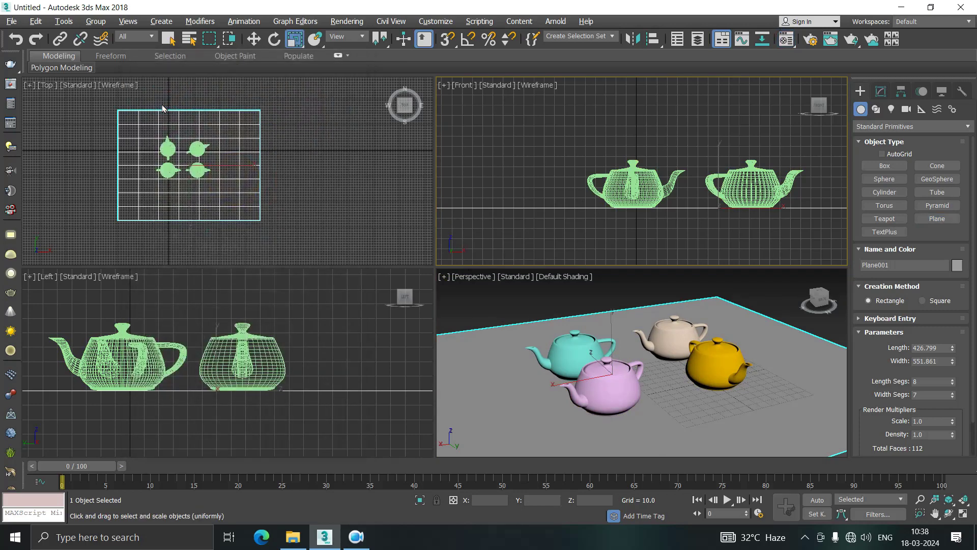
{"action": "key", "text": "m"}
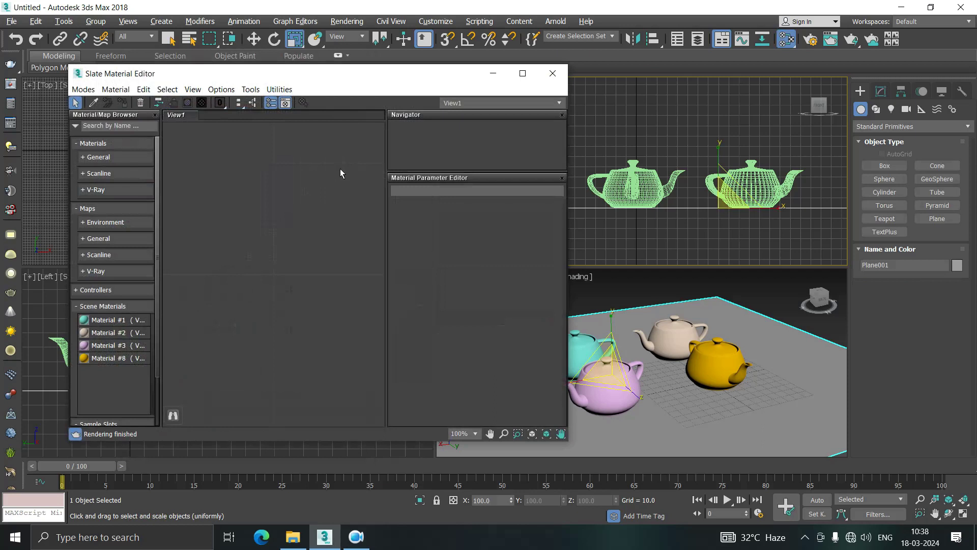
{"action": "left_click", "coordinate": [83, 89]}
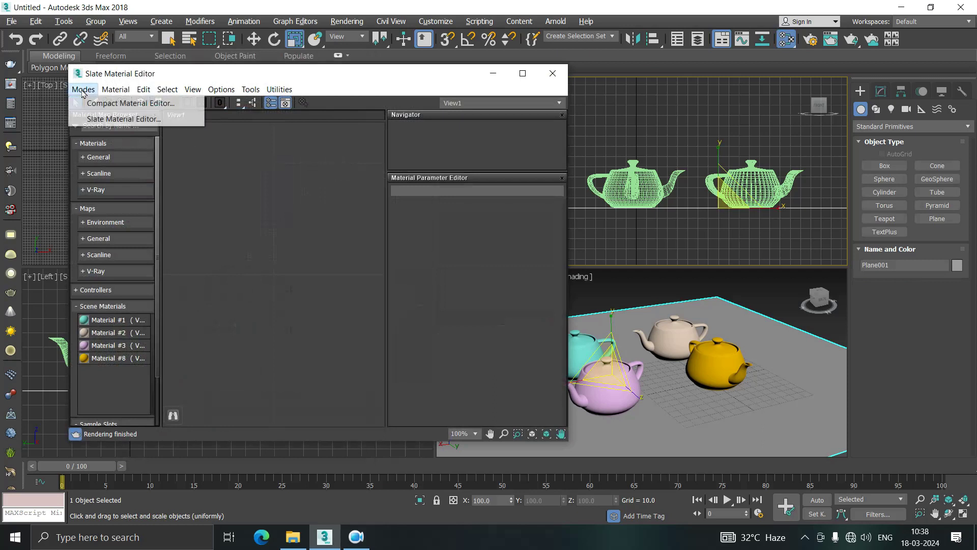
{"action": "left_click", "coordinate": [129, 104]}
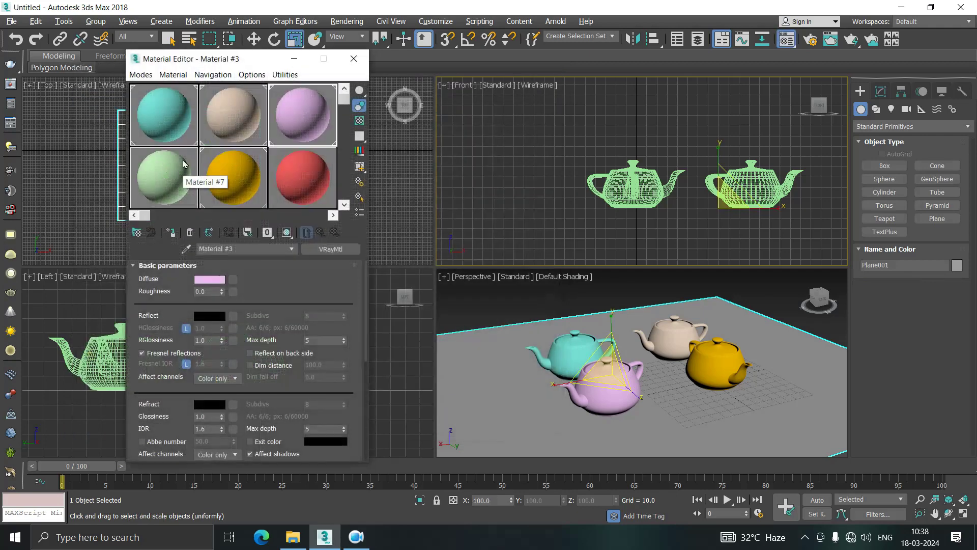
{"action": "left_click", "coordinate": [353, 58]}
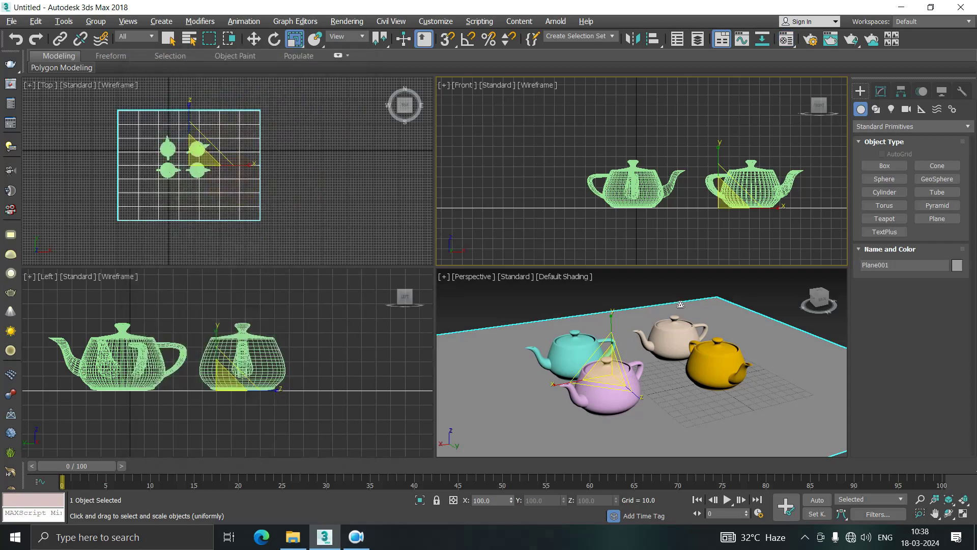
- Create a VRay plane light over the teapots in the Top viewport
{"action": "left_click", "coordinate": [894, 110]}
{"action": "left_click", "coordinate": [892, 167]}
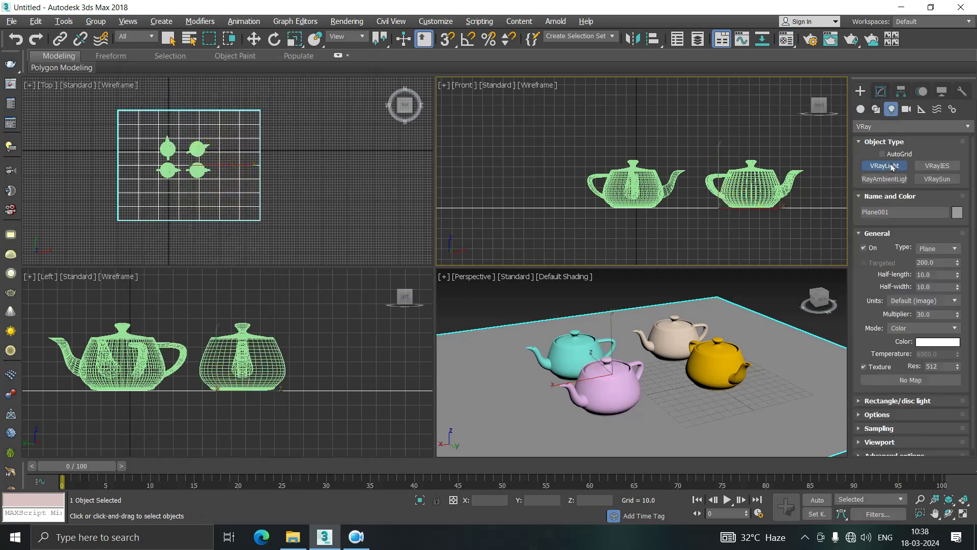
{"action": "left_click_drag", "start_coordinate": [130, 105], "coordinate": [237, 219]}
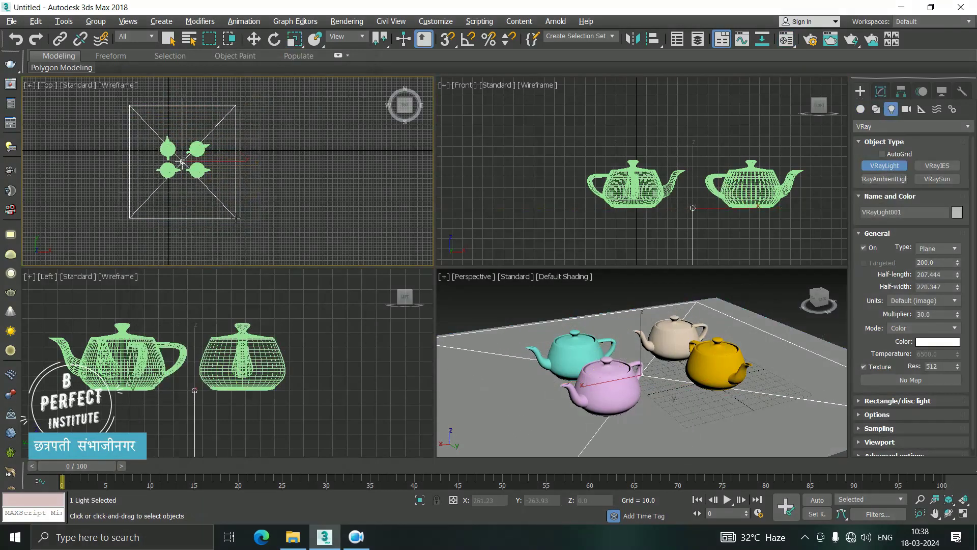
- Raise the VRay light high above the teapots in the Front viewport
{"action": "left_click", "coordinate": [254, 39]}
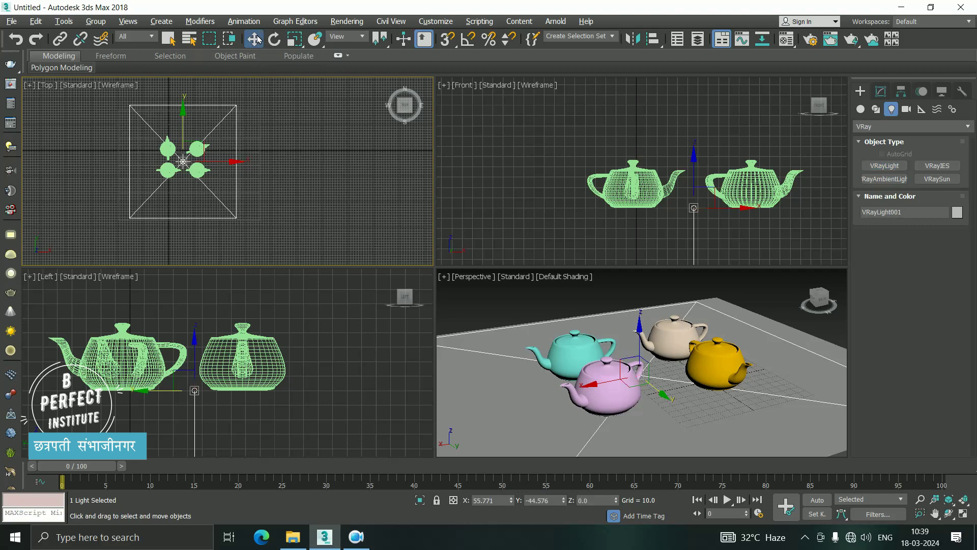
{"action": "scroll", "coordinate": [720, 209], "scroll_direction": "down", "scroll_amount": 3}
{"action": "middle_click_drag", "start_coordinate": [718, 188], "coordinate": [610, 187]}
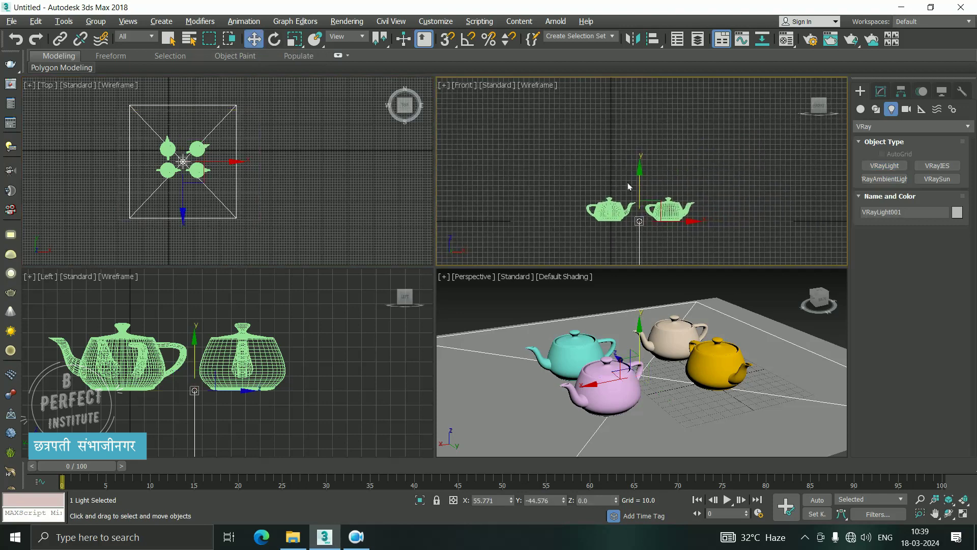
{"action": "left_click_drag", "start_coordinate": [639, 177], "coordinate": [642, 54]}
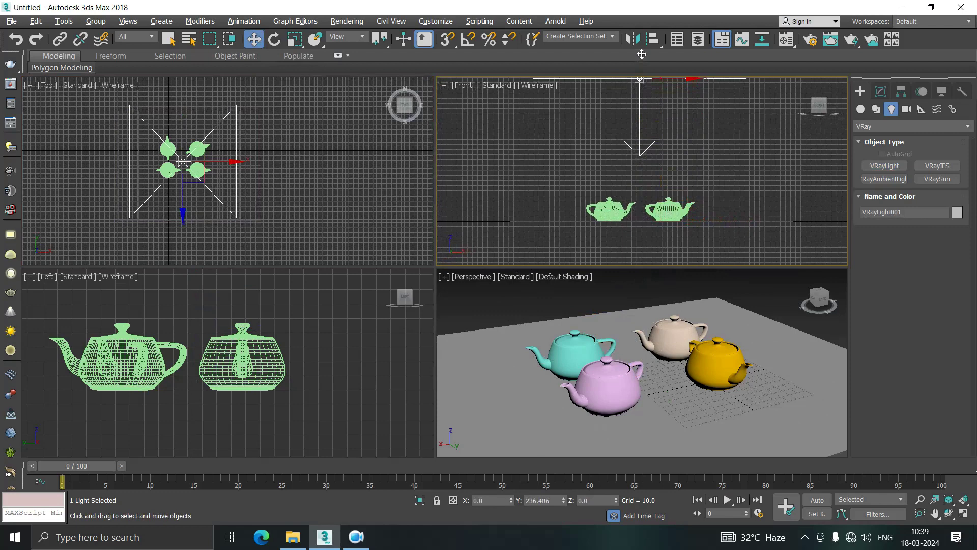
{"action": "middle_click_drag", "start_coordinate": [674, 333], "coordinate": [665, 352]}
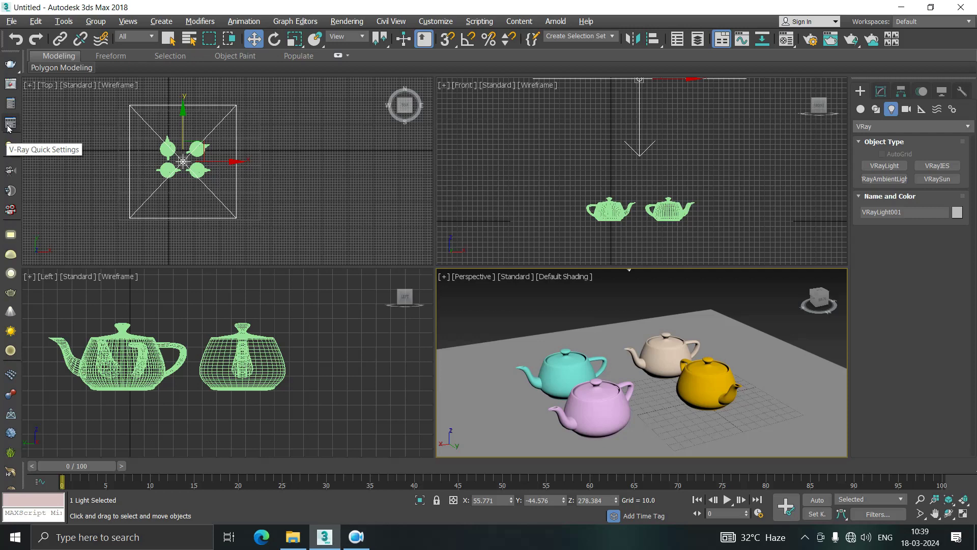
- Apply the V-Ray Quick Settings ArchViz Interior preset and render the teapot scene
{"action": "left_click", "coordinate": [9, 127]}
{"action": "left_click", "coordinate": [451, 155]}
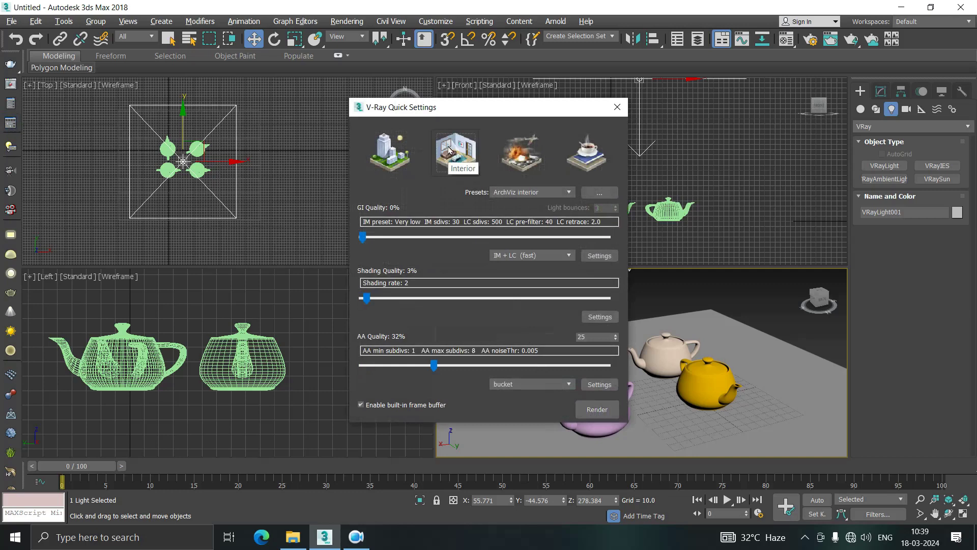
{"action": "left_click", "coordinate": [599, 410]}
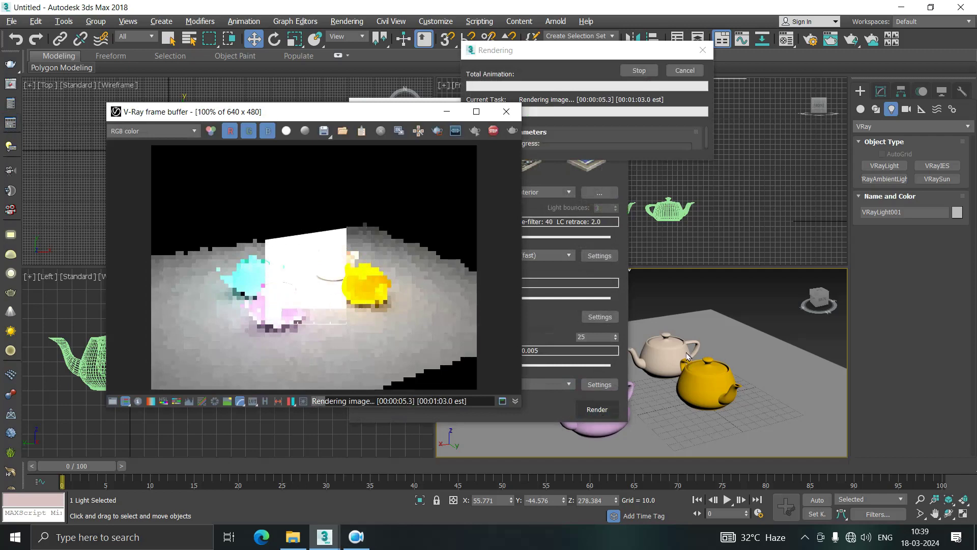
- Enable exposure correction, lower exposure to -2.96, and bring up the save image dialog
{"action": "left_click", "coordinate": [113, 401]}
{"action": "left_click", "coordinate": [532, 147]}
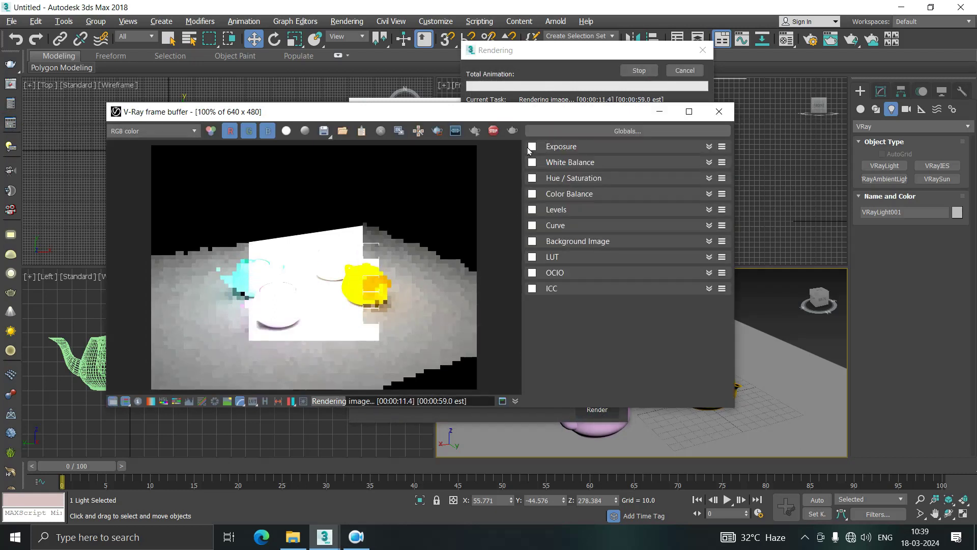
{"action": "left_click", "coordinate": [570, 154]}
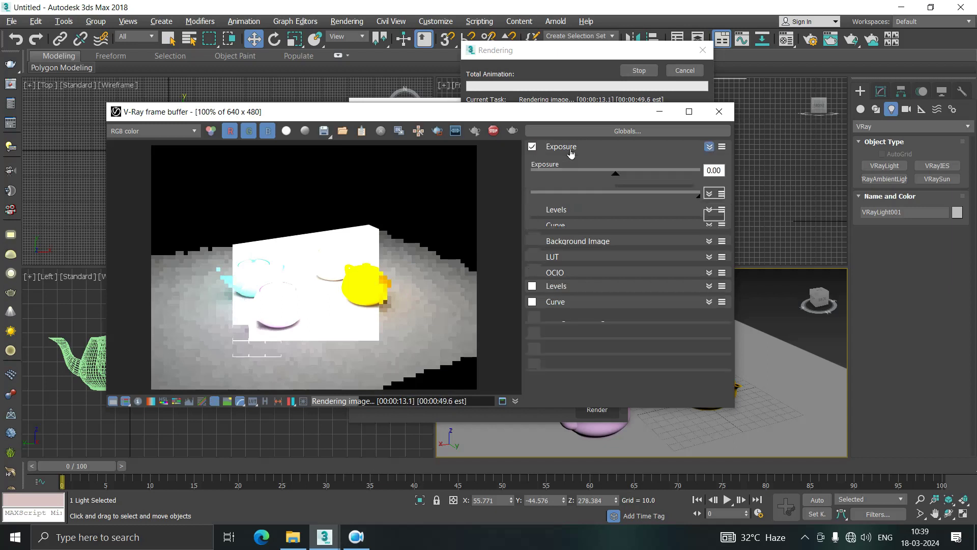
{"action": "mouse_move", "coordinate": [615, 174]}
{"action": "left_mouse_down"}
{"action": "mouse_move", "coordinate": [557, 173]}
{"action": "mouse_move", "coordinate": [566, 173]}
{"action": "left_mouse_up"}
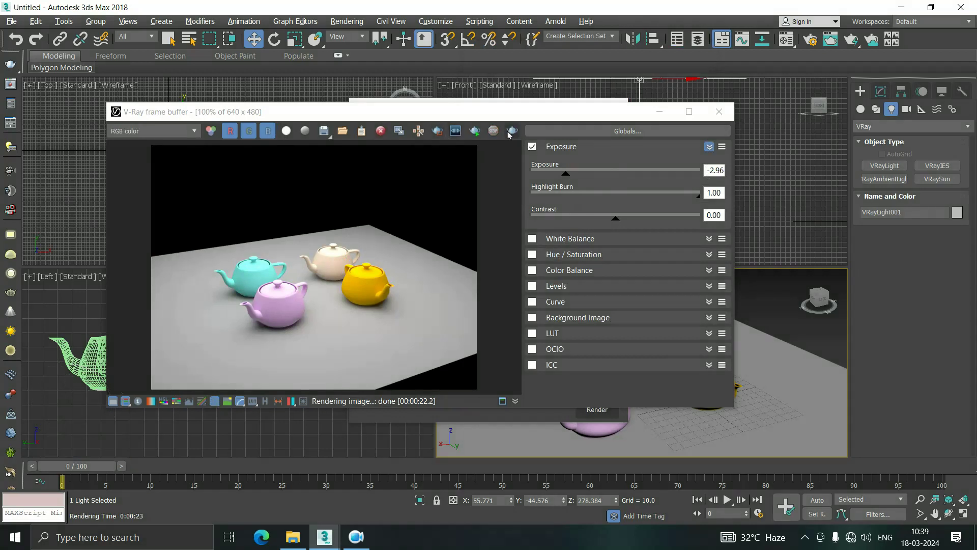
{"action": "left_click", "coordinate": [324, 131]}
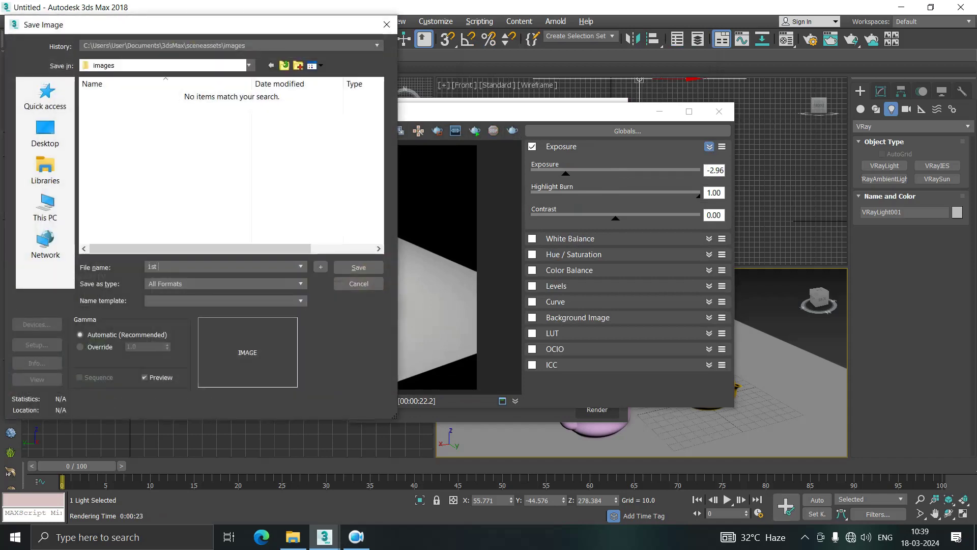
- Set the render's save type to JPEG
{"action": "left_click", "coordinate": [208, 284]}
{"action": "left_click", "coordinate": [182, 352]}
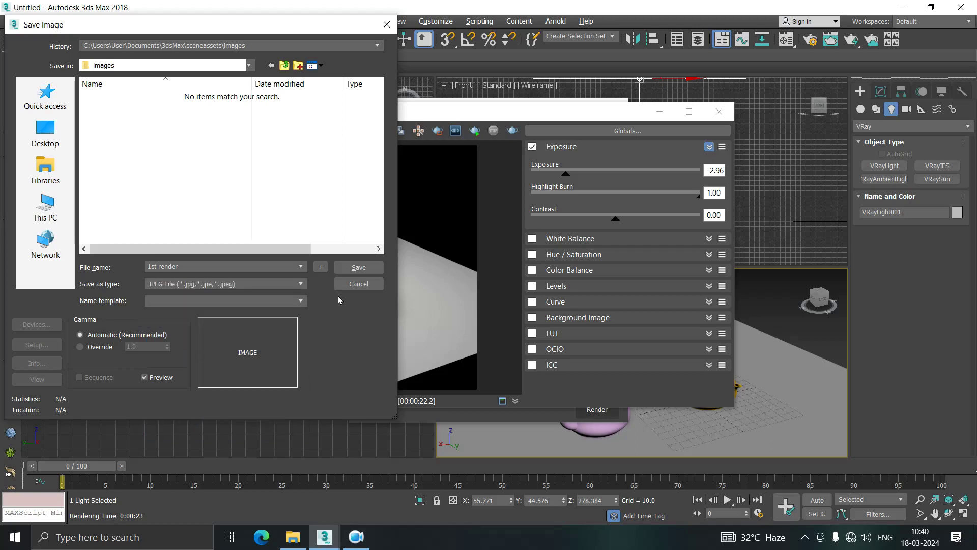
{"action": "left_click", "coordinate": [359, 268]}
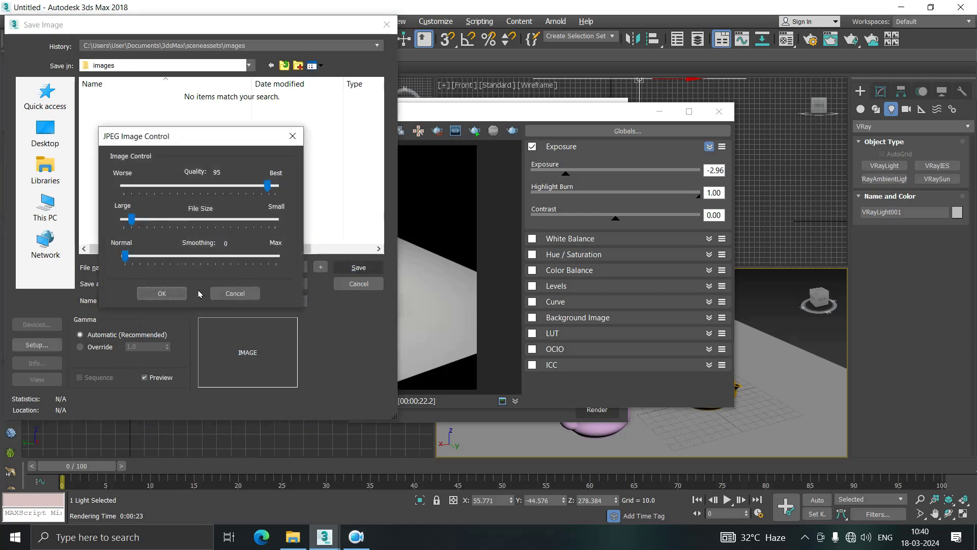
{"action": "left_click", "coordinate": [235, 294]}
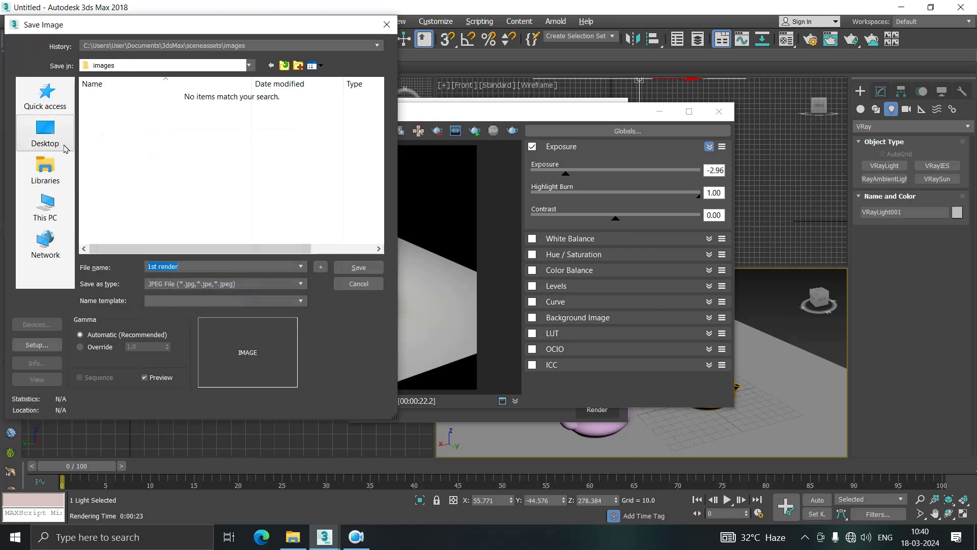
- Save '1st render' as a quality-95 JPEG in a Music library subfolder
{"action": "left_click", "coordinate": [45, 133]}
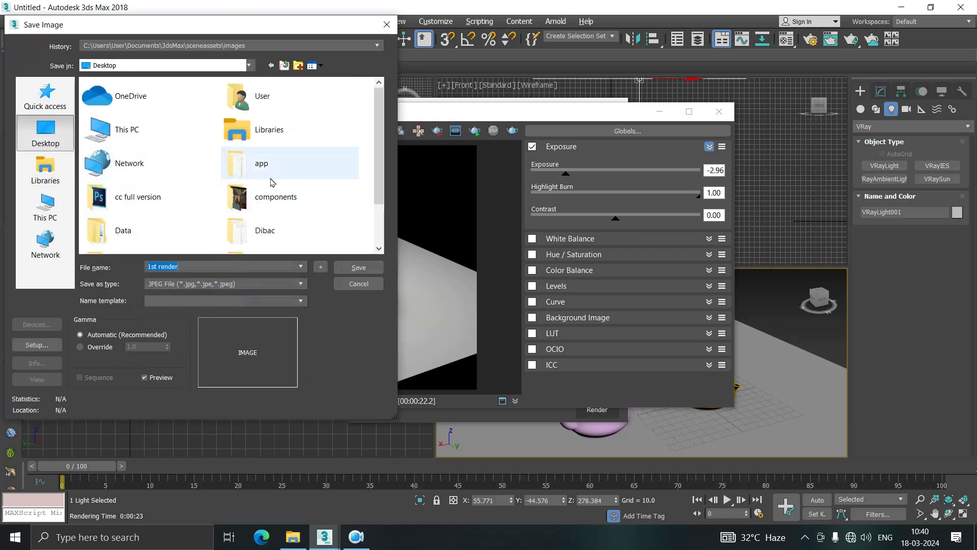
{"action": "scroll", "coordinate": [252, 214], "scroll_direction": "down", "scroll_amount": 2}
{"action": "left_click", "coordinate": [125, 203]}
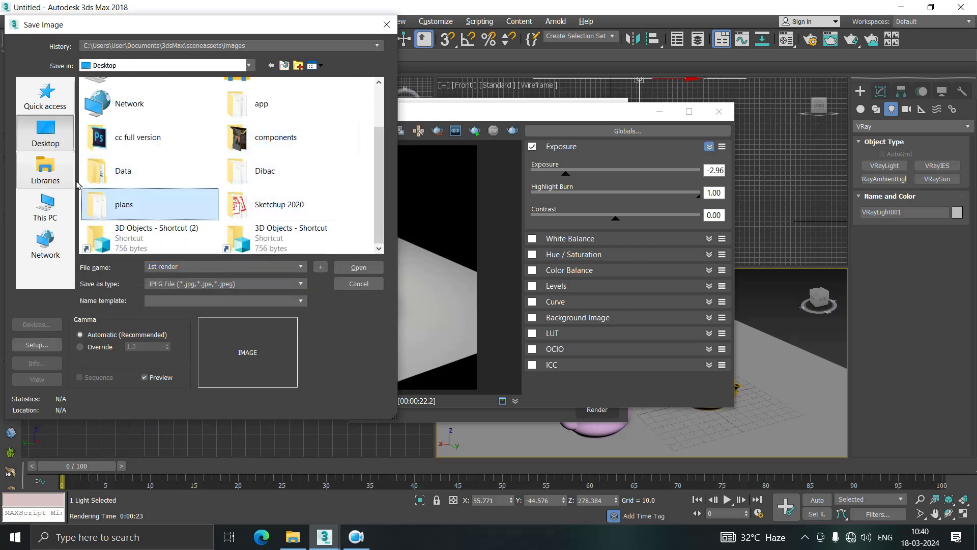
{"action": "left_click", "coordinate": [45, 168]}
{"action": "left_click", "coordinate": [153, 133]}
{"action": "double_click", "coordinate": [151, 133]}
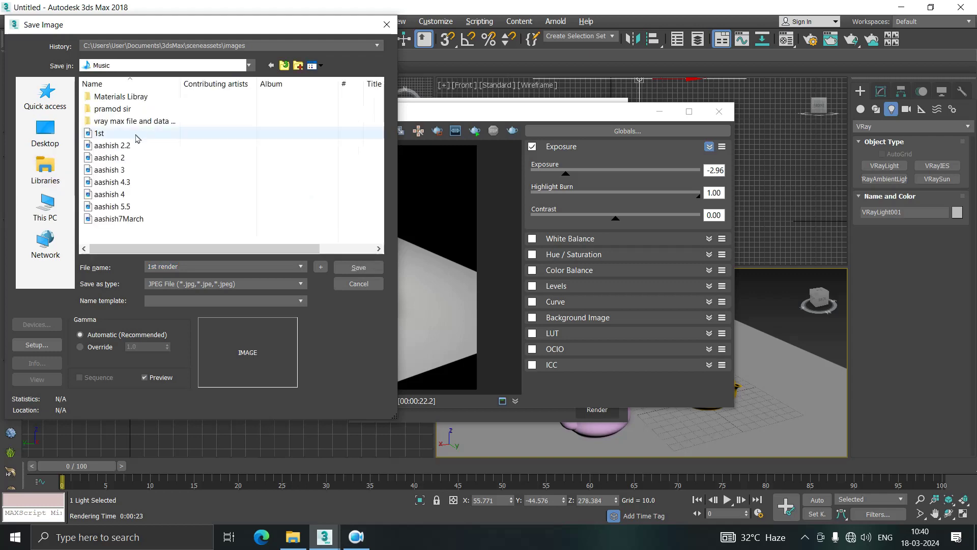
{"action": "double_click", "coordinate": [117, 107]}
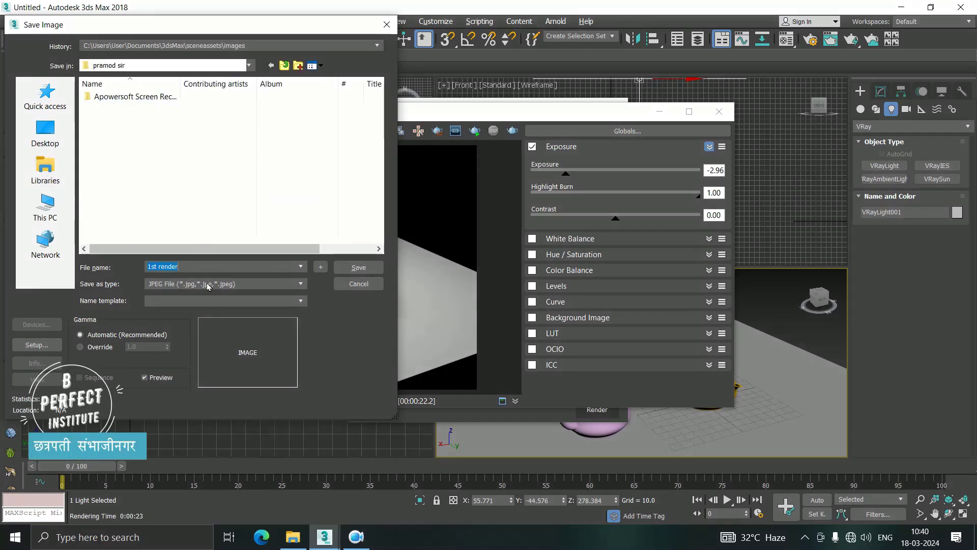
{"action": "left_click", "coordinate": [353, 270]}
{"action": "left_click", "coordinate": [169, 294]}
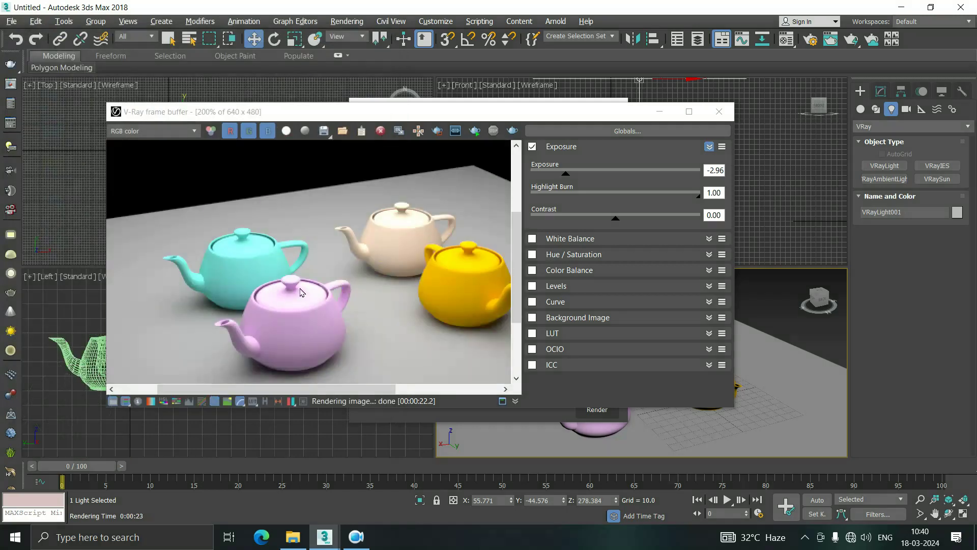
{"action": "left_click", "coordinate": [719, 112]}
- Close the frame buffer and save the scene as '1st lecture.max' in the Music subfolder
{"action": "left_click", "coordinate": [613, 112]}
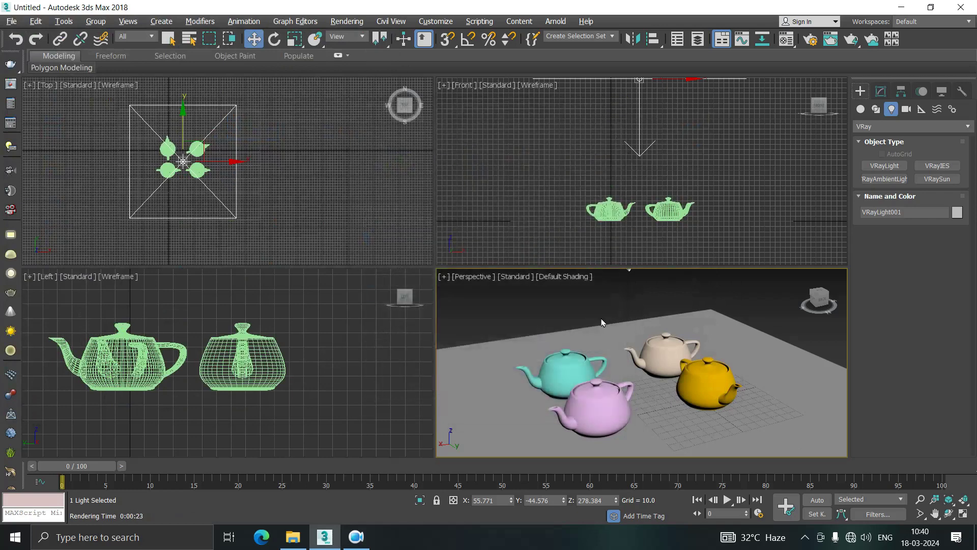
{"action": "key", "text": "ctrl+s"}
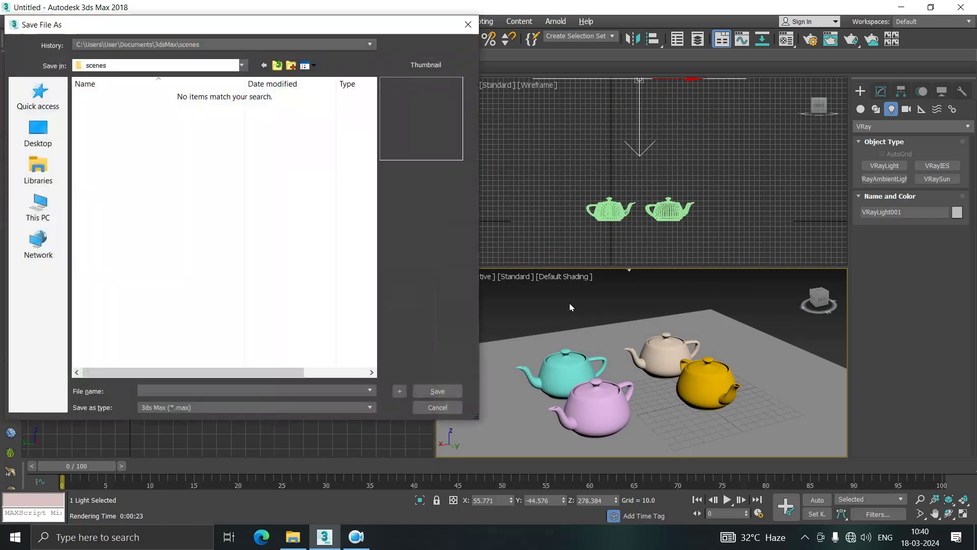
{"action": "left_click", "coordinate": [241, 65]}
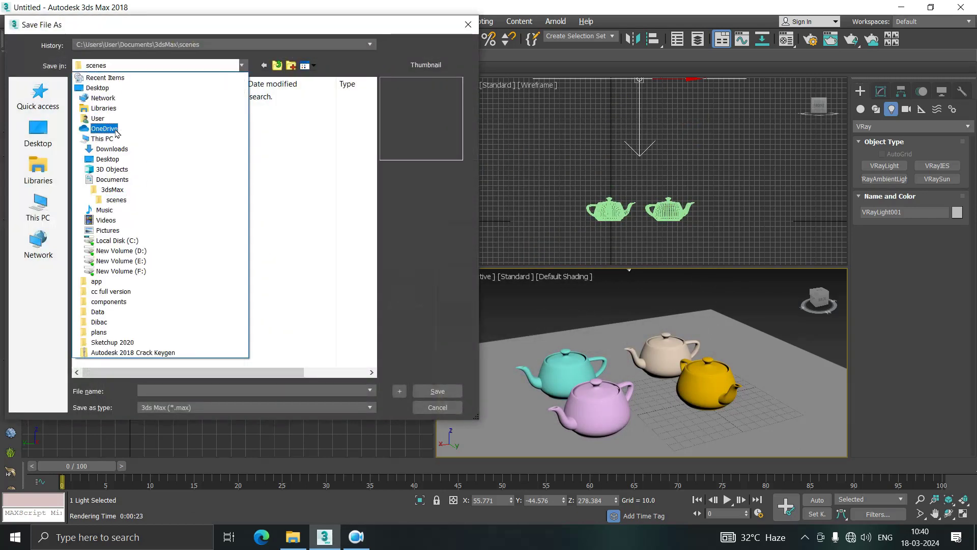
{"action": "left_click", "coordinate": [100, 108]}
{"action": "left_click", "coordinate": [140, 128]}
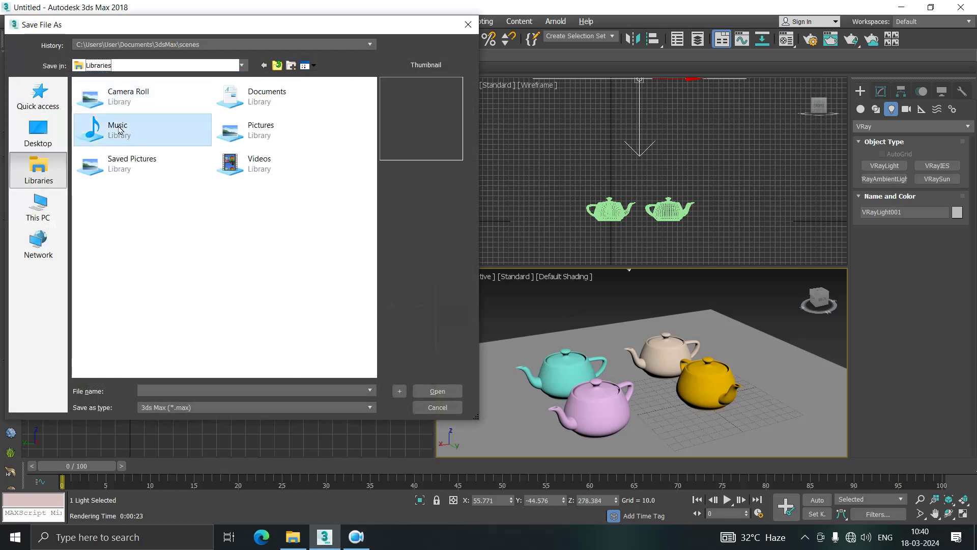
{"action": "double_click", "coordinate": [176, 138]}
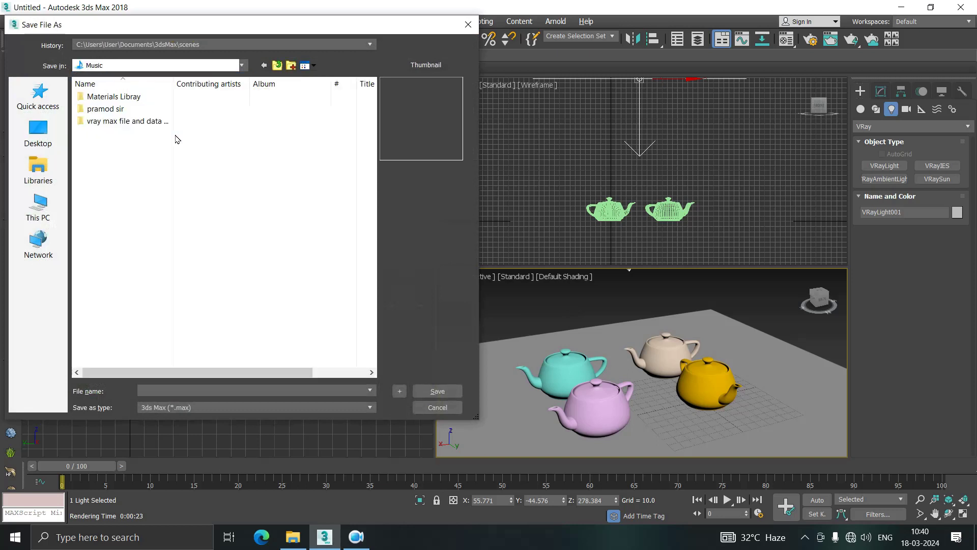
{"action": "double_click", "coordinate": [117, 109]}
{"action": "left_click", "coordinate": [188, 392]}
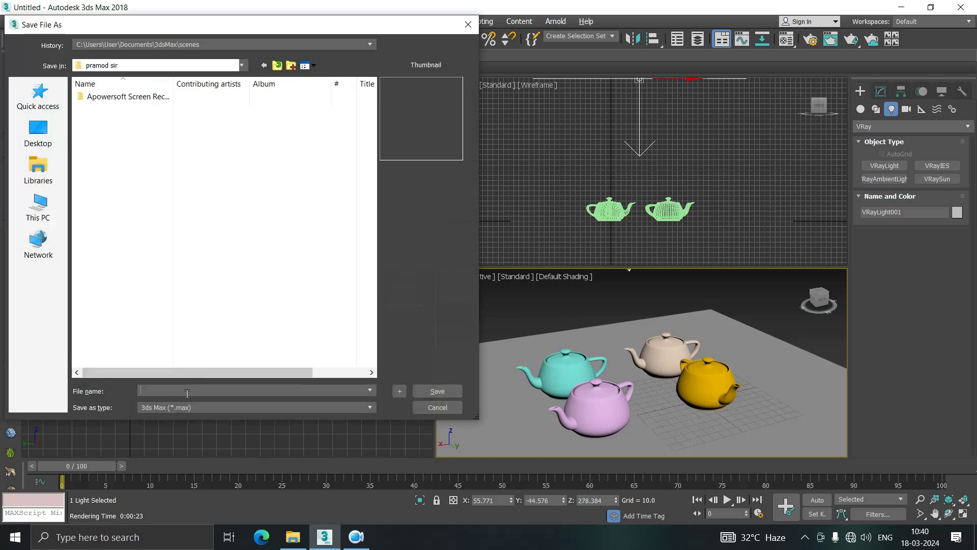
{"action": "type", "text": "1st"}
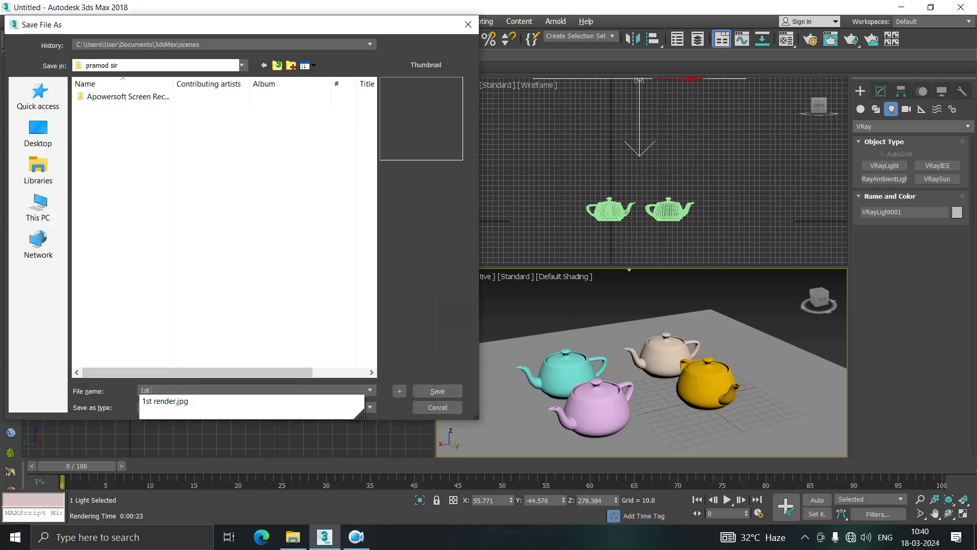
{"action": "type", "text": " lecture"}
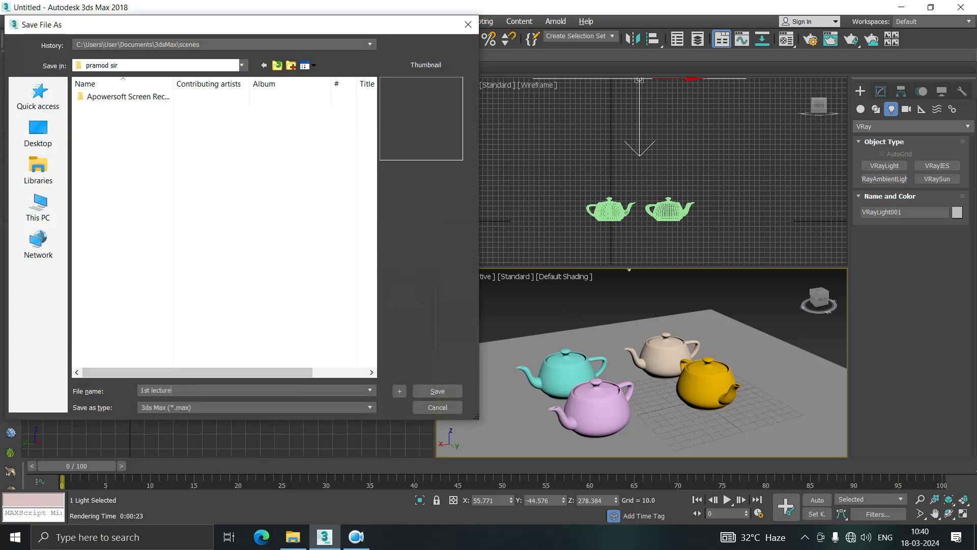
{"action": "left_click", "coordinate": [437, 391]}
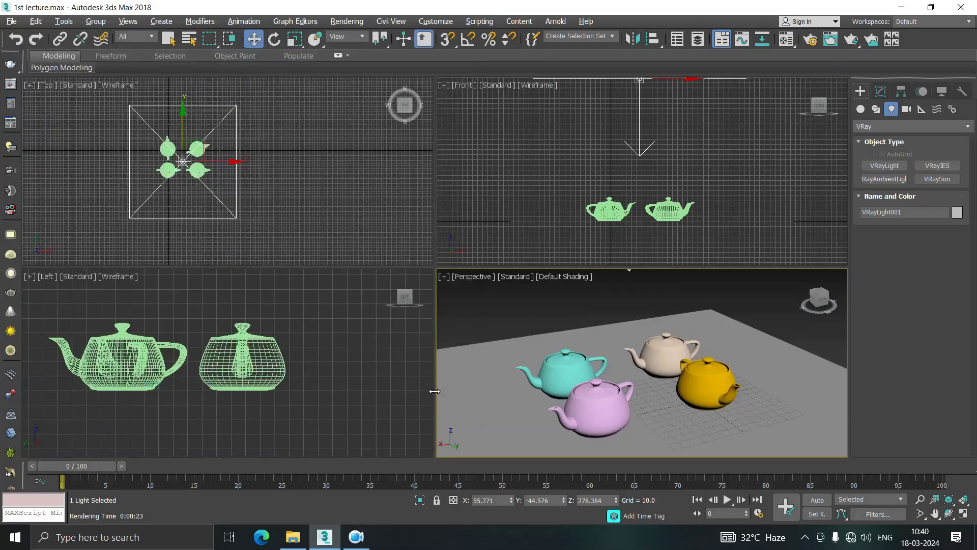